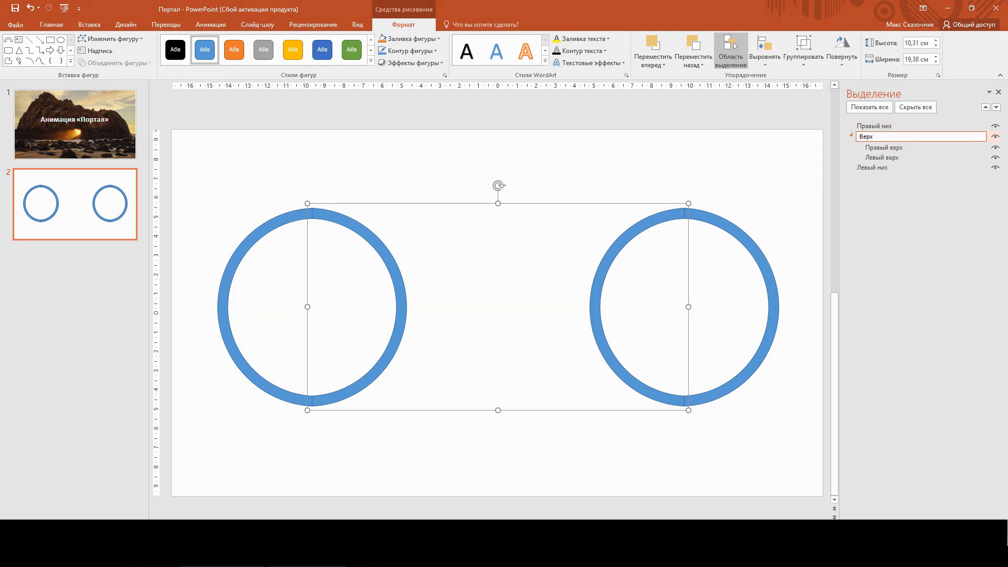
Step: Group the shapes Левый низ and Правый низ and name the group Низ
left_click(893, 166)
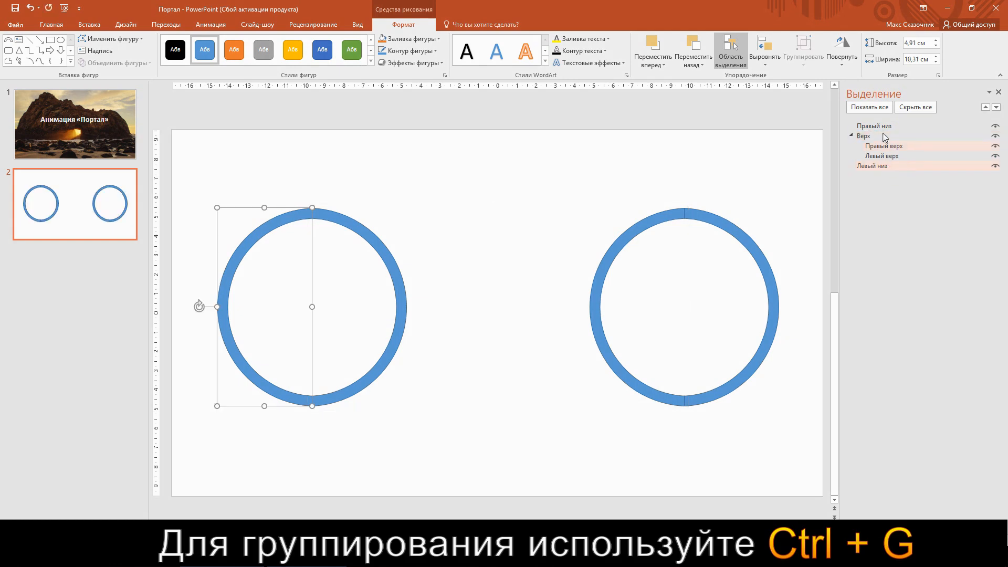
left_click(765, 205)
left_click(216, 294)
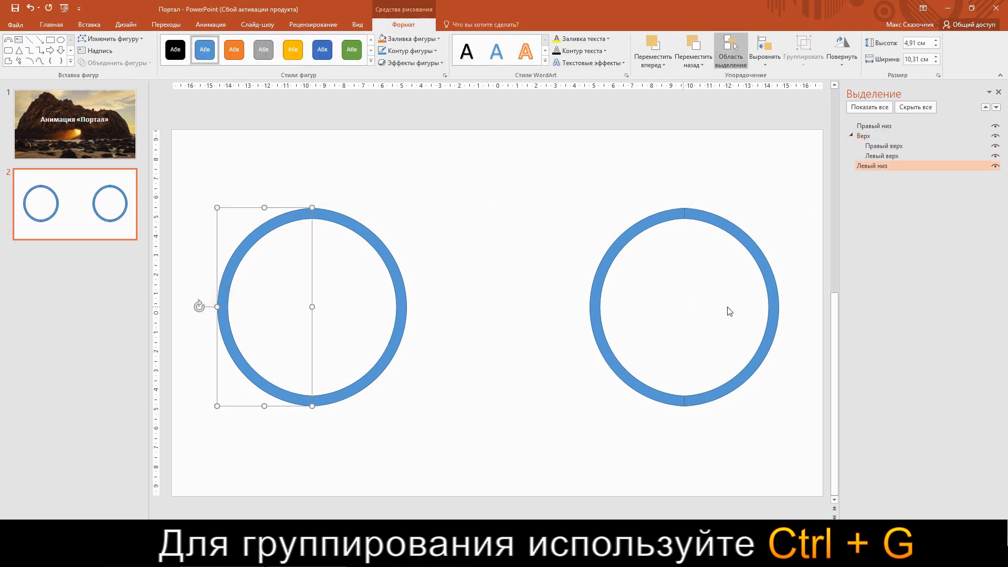
left_click(776, 308, "shift")
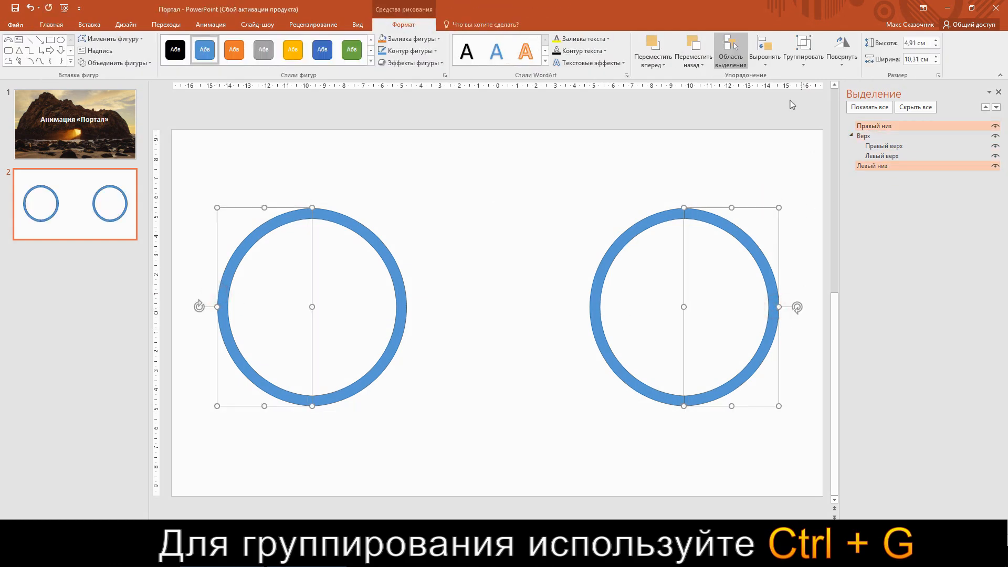
left_click(800, 68)
left_click(819, 83)
left_click(880, 126)
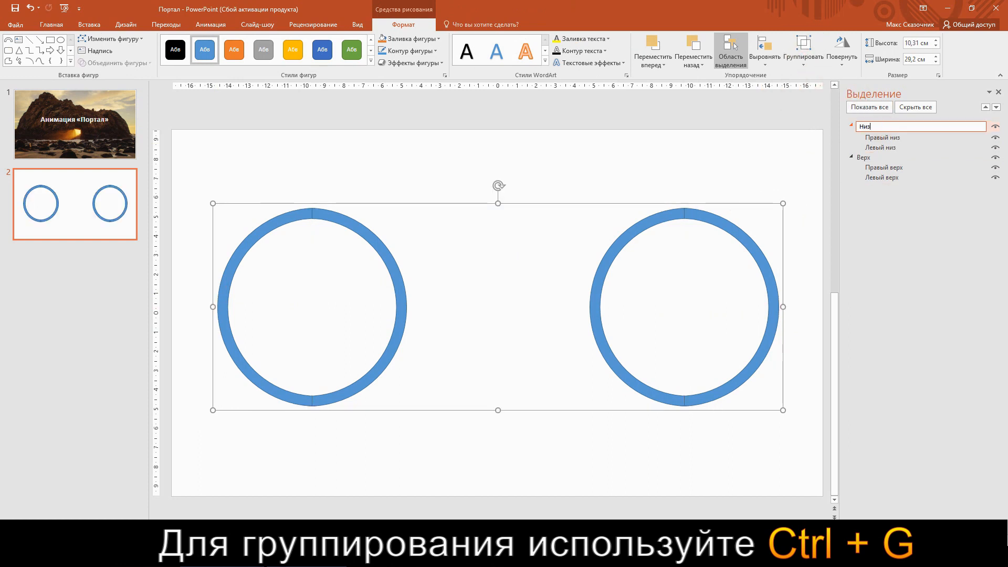
left_click(766, 161)
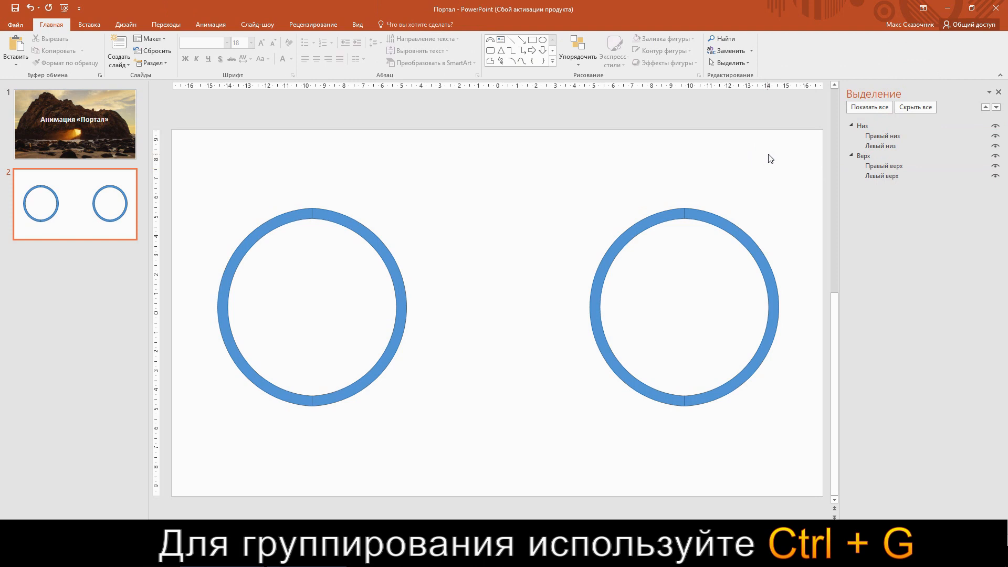
Step: Collapse the Верх and Низ groups and move Низ below Верх in the layer order
left_click(849, 156)
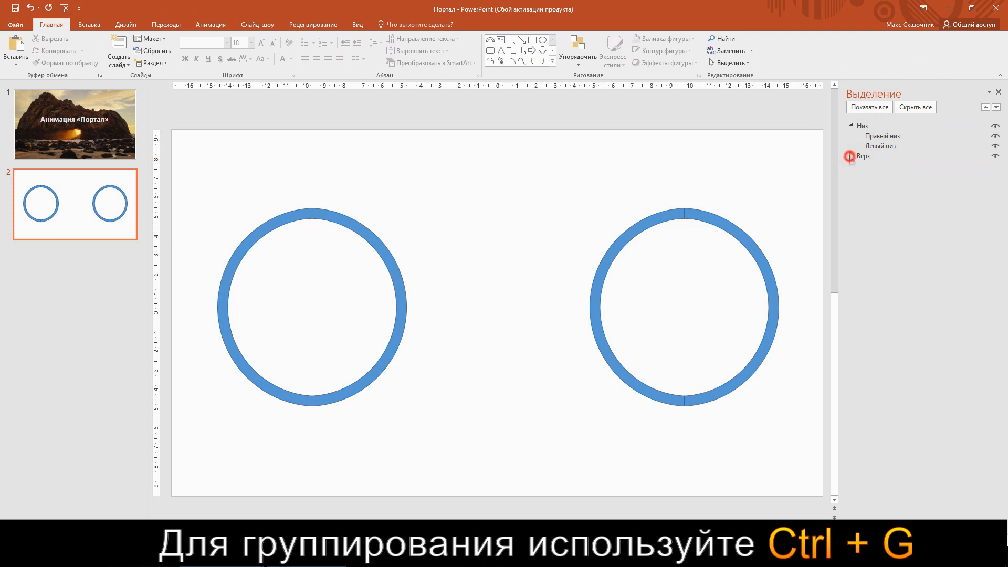
left_click(850, 126)
left_click(862, 126)
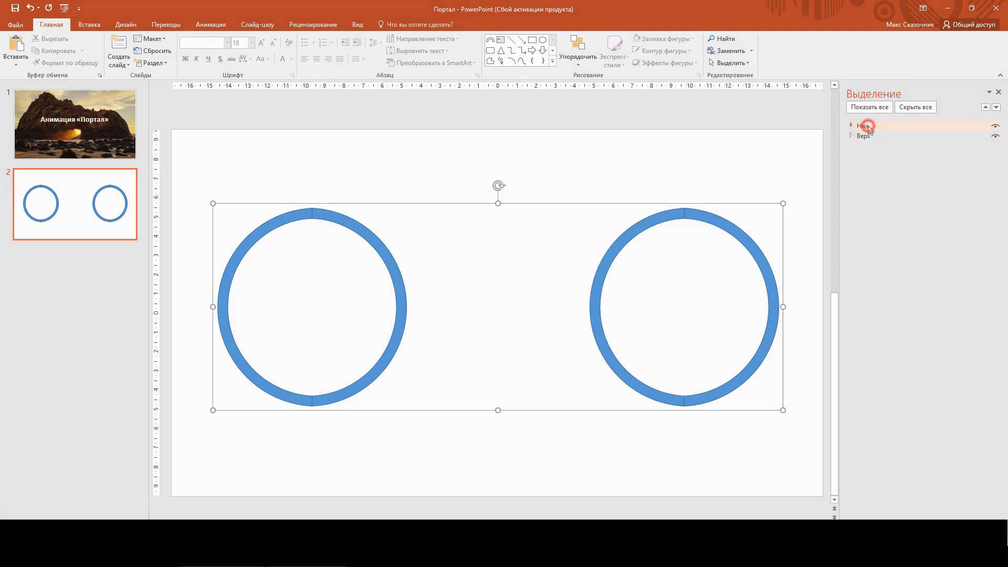
left_click(997, 107)
left_click(747, 162)
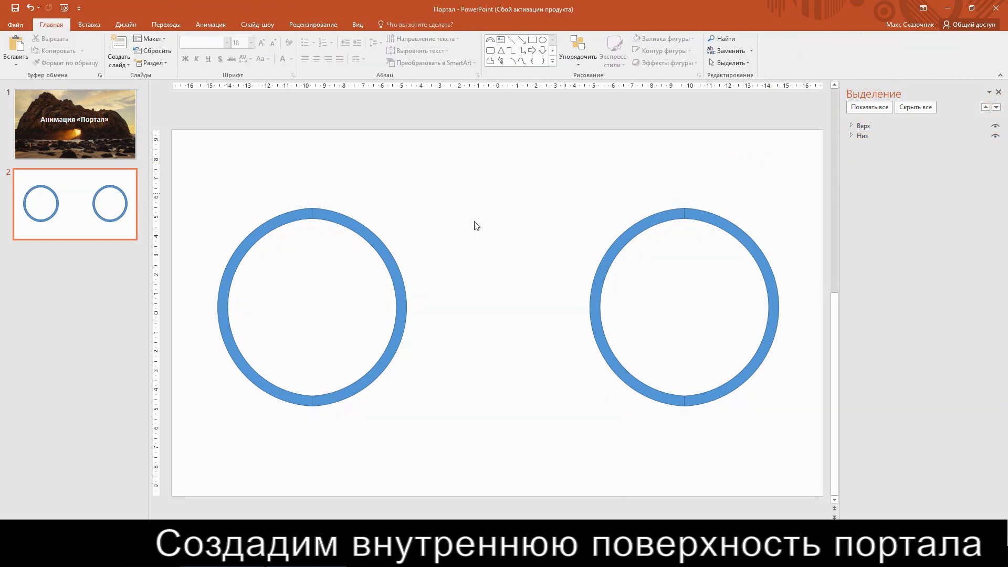
Step: Draw an oval about 7.4 cm high and 7 cm wide inside the left ring
left_click(89, 24)
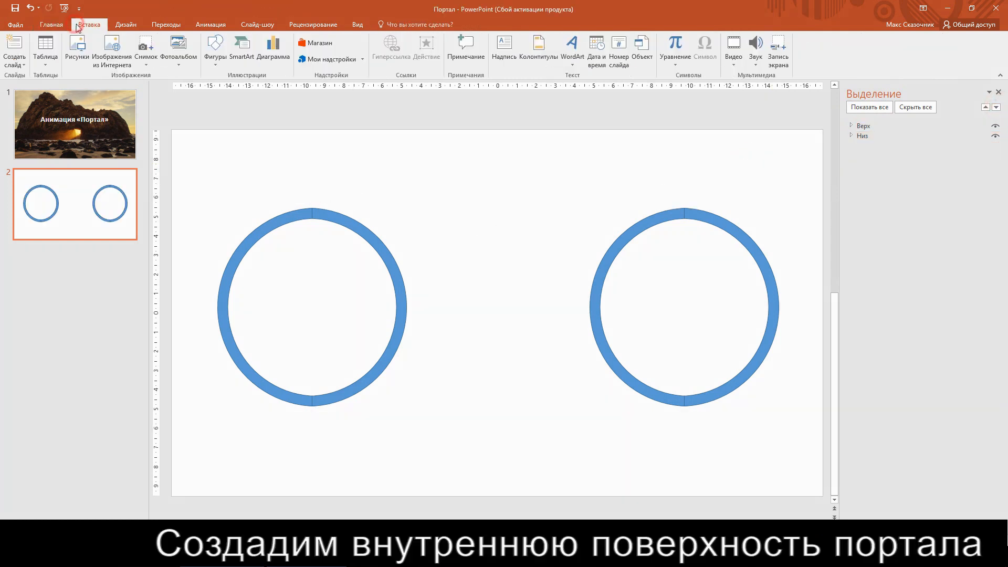
left_click(215, 50)
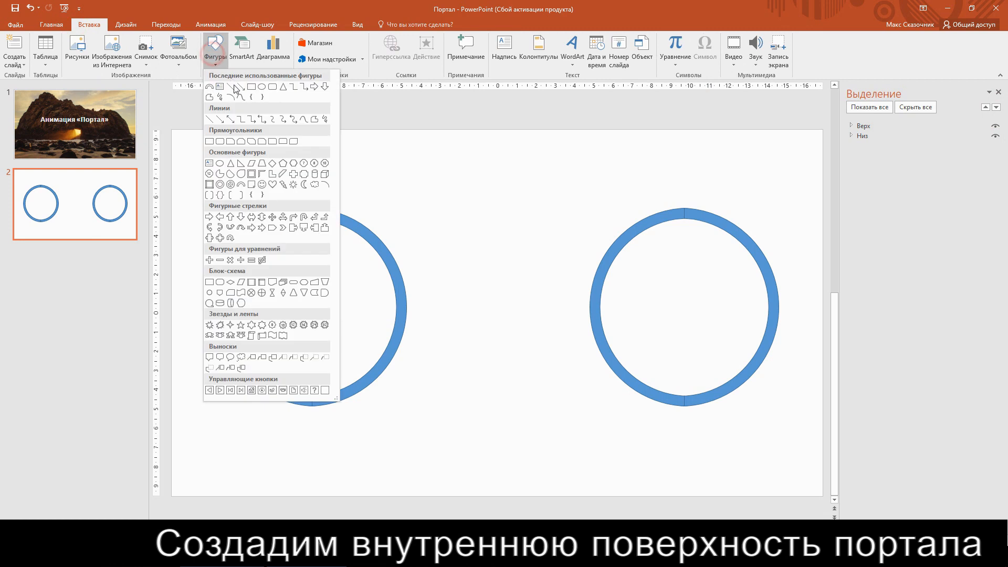
left_click(220, 164)
left_click_drag(282, 258, 392, 370)
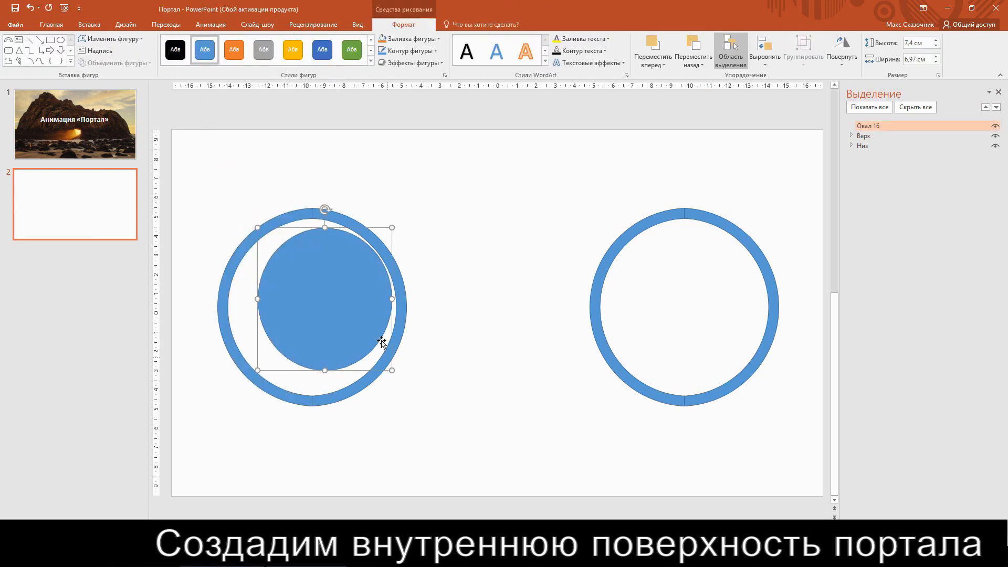
Step: Fill the oval with yellow and apply the dark radial gradient variant that spreads from the centre
left_click(424, 40)
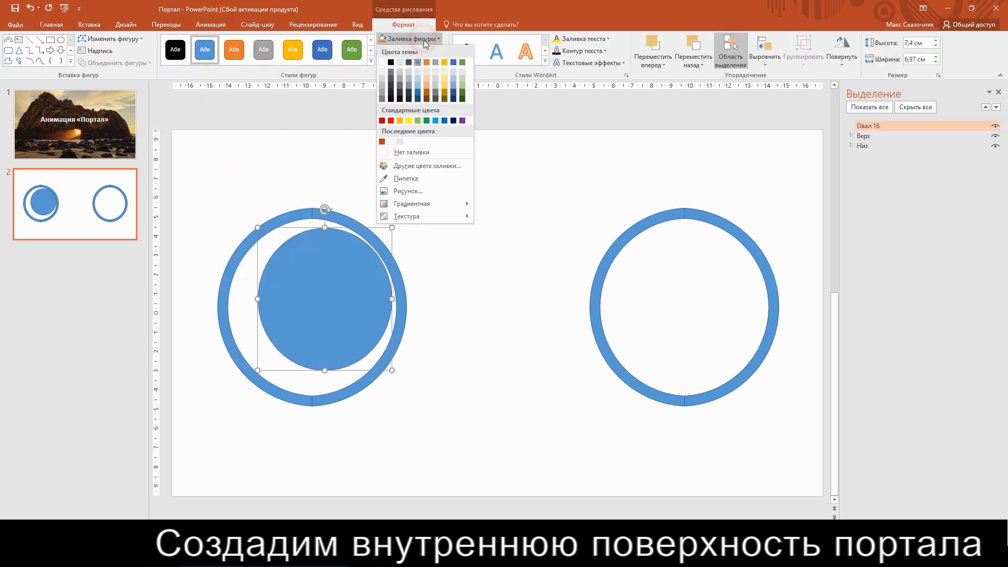
left_click(412, 120)
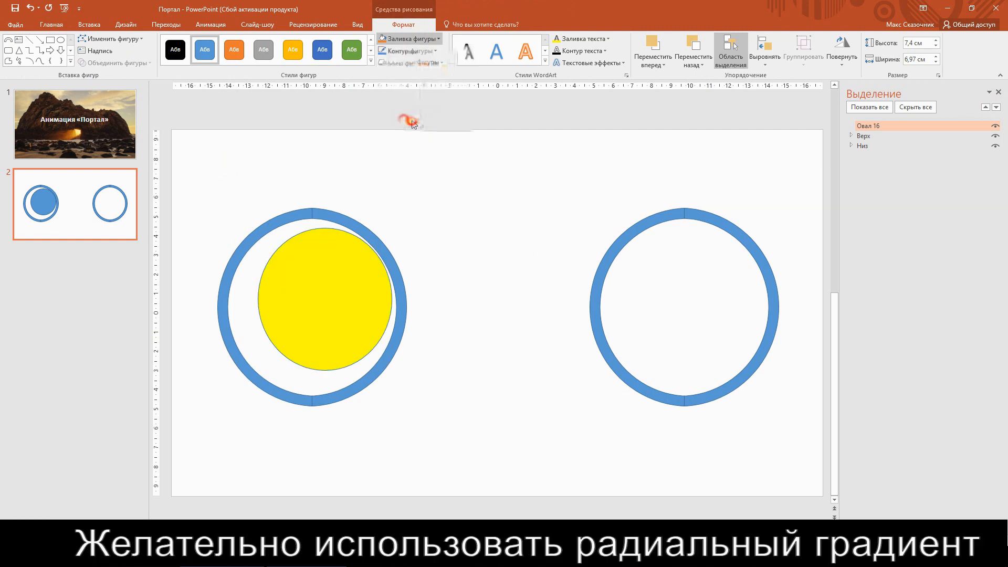
left_click(433, 40)
mouse_move(457, 204)
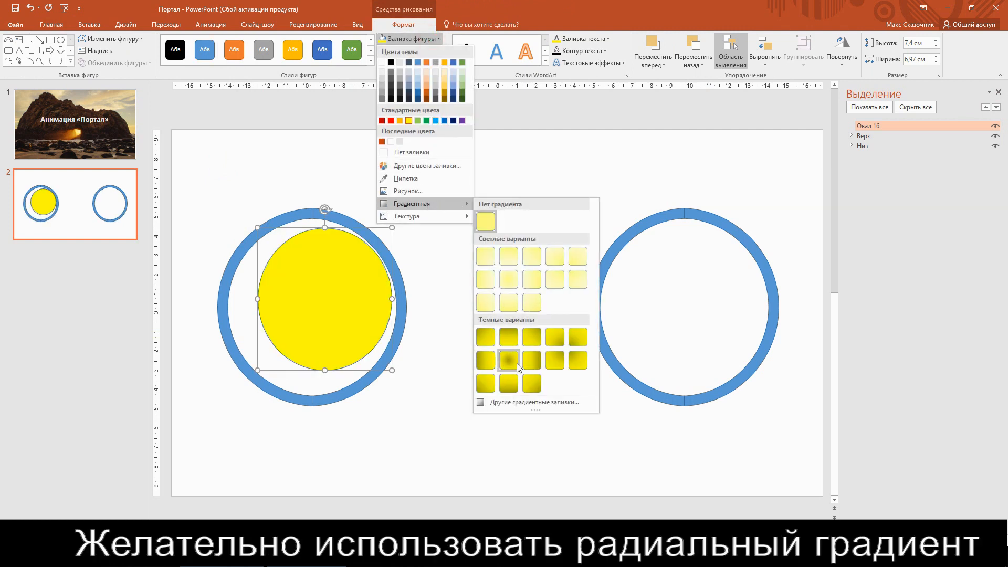
left_click(514, 368)
Step: Enlarge the yellow oval to about 9.61 cm high and 9.05 cm wide so it fills the left ring's opening
left_click_drag(376, 299, 399, 299)
left_click_drag(311, 224, 311, 215)
left_click_drag(315, 369, 313, 400)
left_click(435, 323)
Step: Copy the yellow oval and place the duplicate centred inside the right ring
left_click(322, 311)
left_click_drag(336, 302, 696, 297)
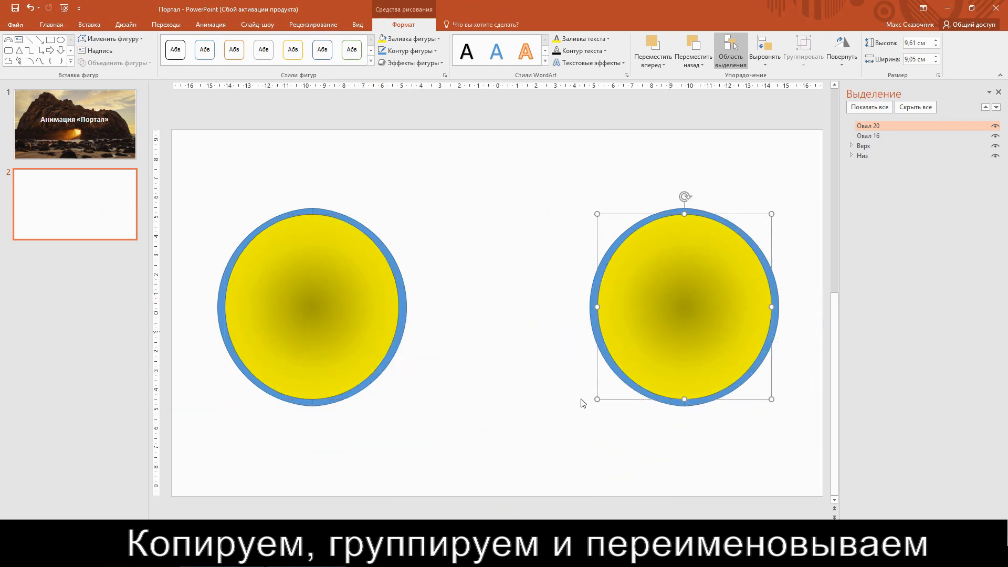
left_click(514, 454)
Step: Group the two yellow ovals and name the group Тело портала
left_click(345, 310)
left_click(701, 332, "shift")
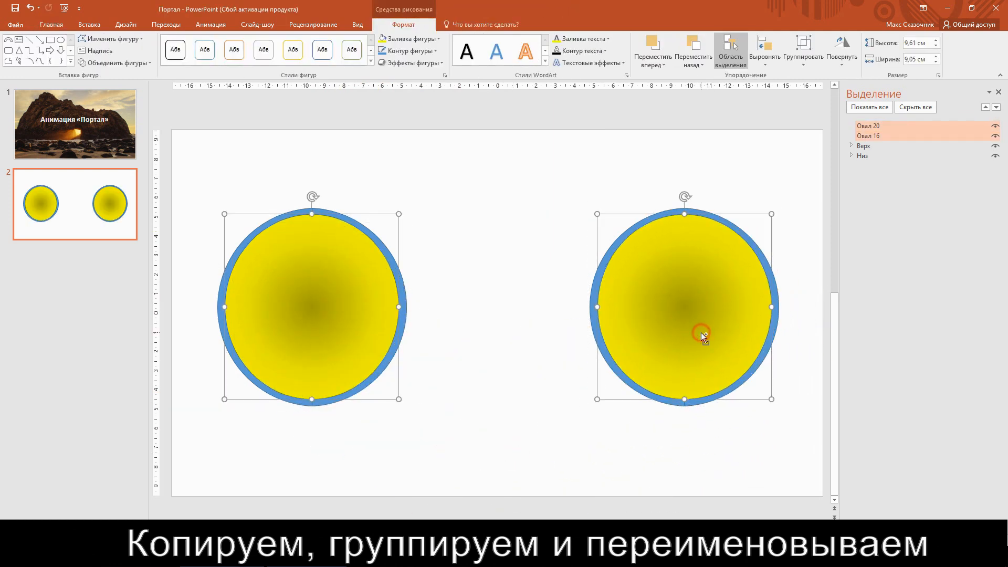
left_click(803, 56)
left_click(808, 83)
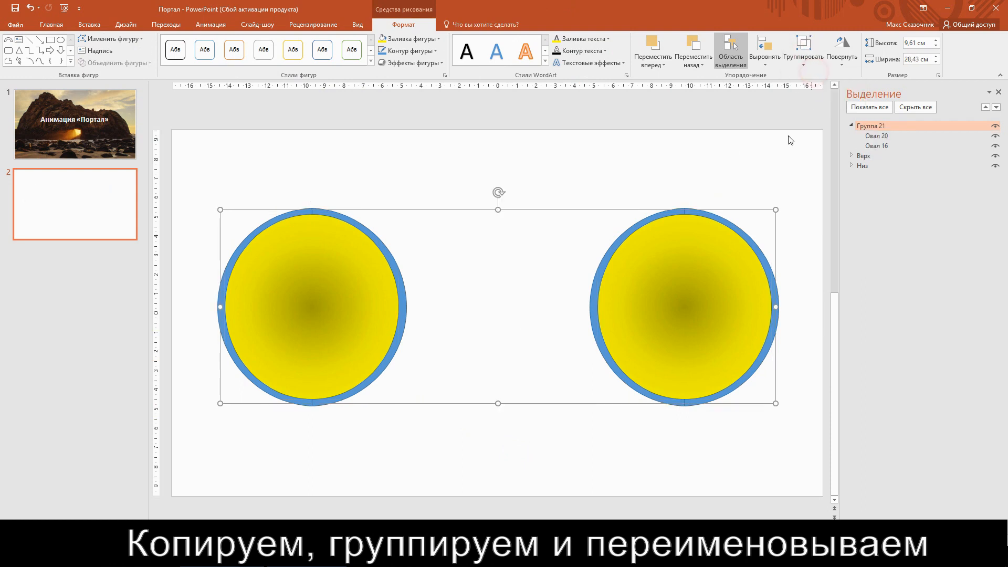
left_click(774, 143)
left_click(871, 126)
left_click(886, 126)
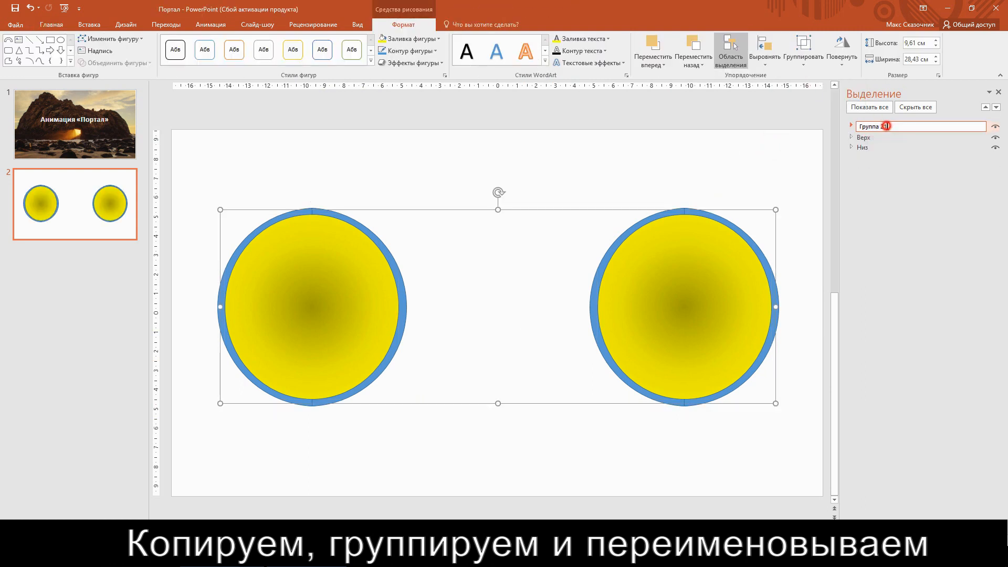
type("Тело портала")
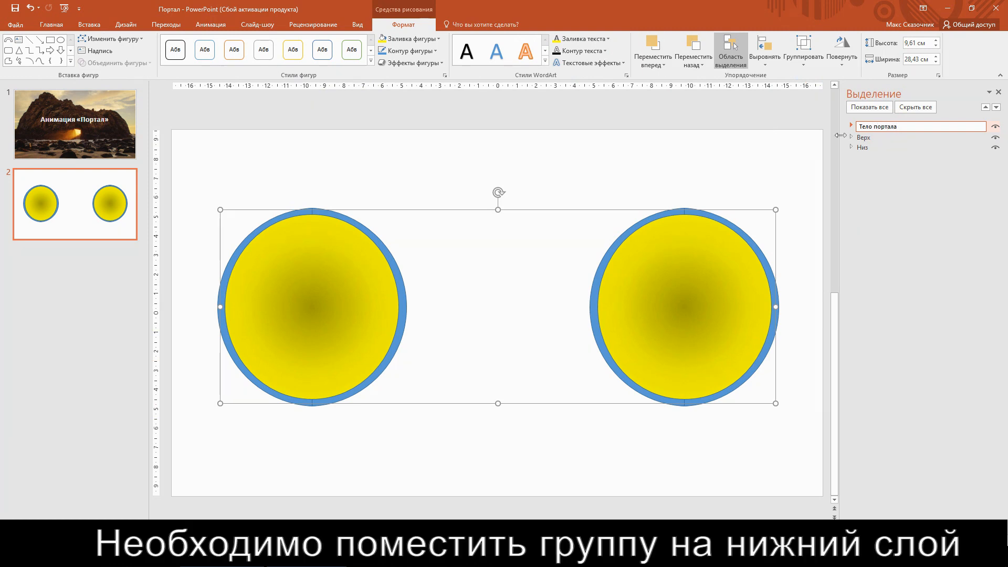
left_click(762, 159)
Step: Move the Тело портала group to the bottom of the layer order, beneath Верх and Низ
left_click(634, 325)
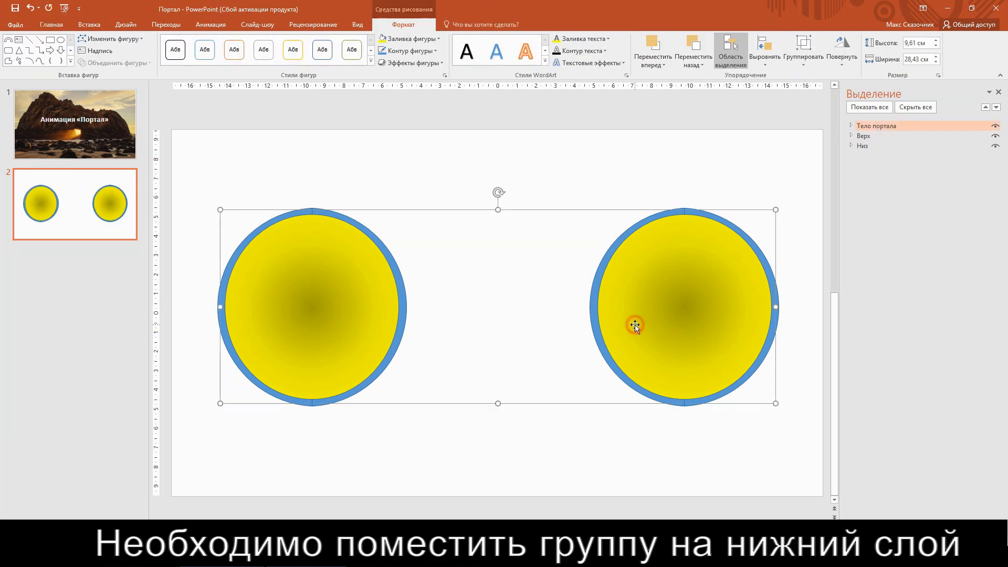
left_click_drag(882, 128, 881, 167)
left_click(613, 167)
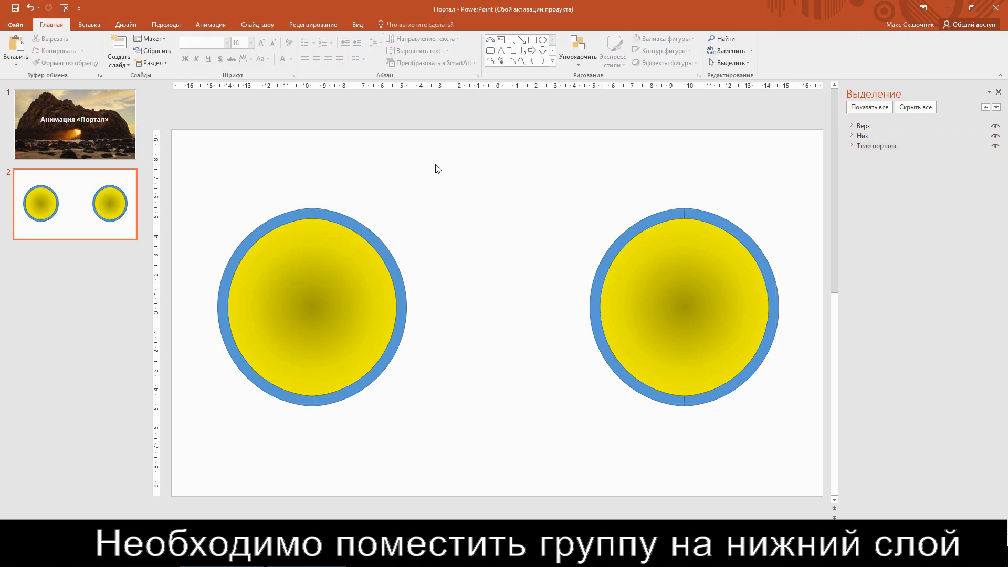
Step: Draw a smiley face shape about 2.73 cm in height and width between the two portals
left_click(89, 24)
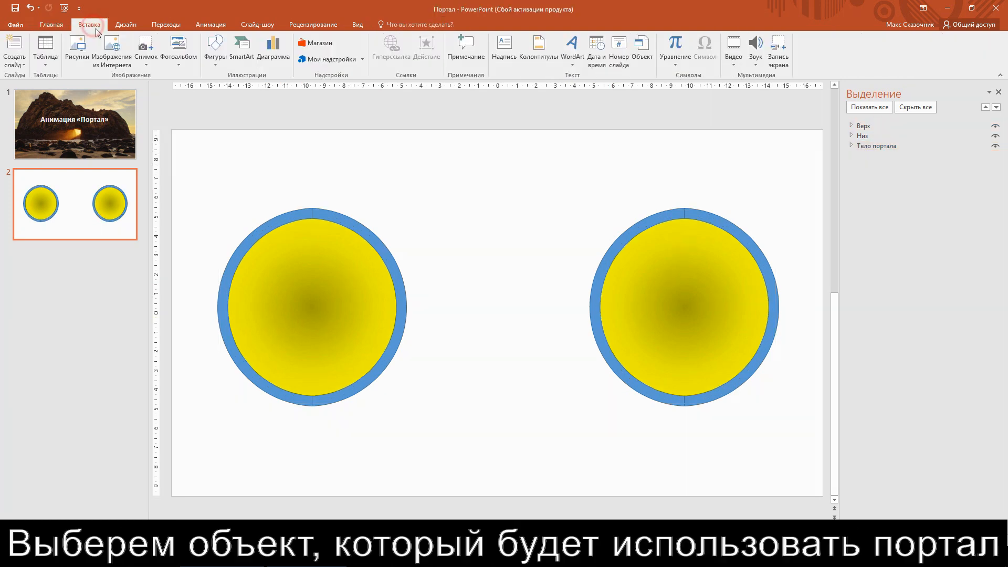
left_click(209, 62)
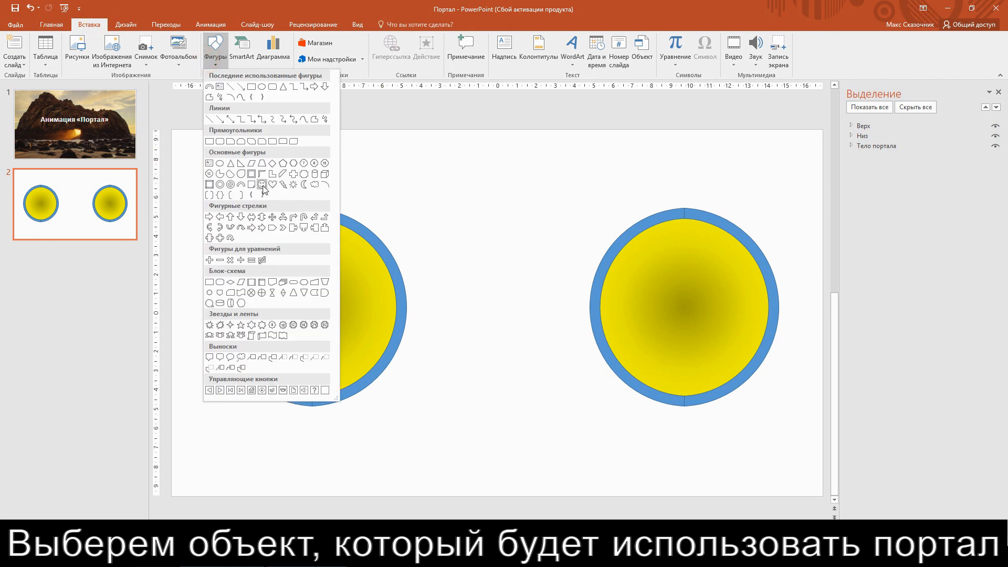
left_click(262, 186)
left_click_drag(430, 199, 483, 251)
left_click(542, 216)
Step: Fill the smiley face with a light orange theme colour
left_click(460, 223)
left_click(408, 39)
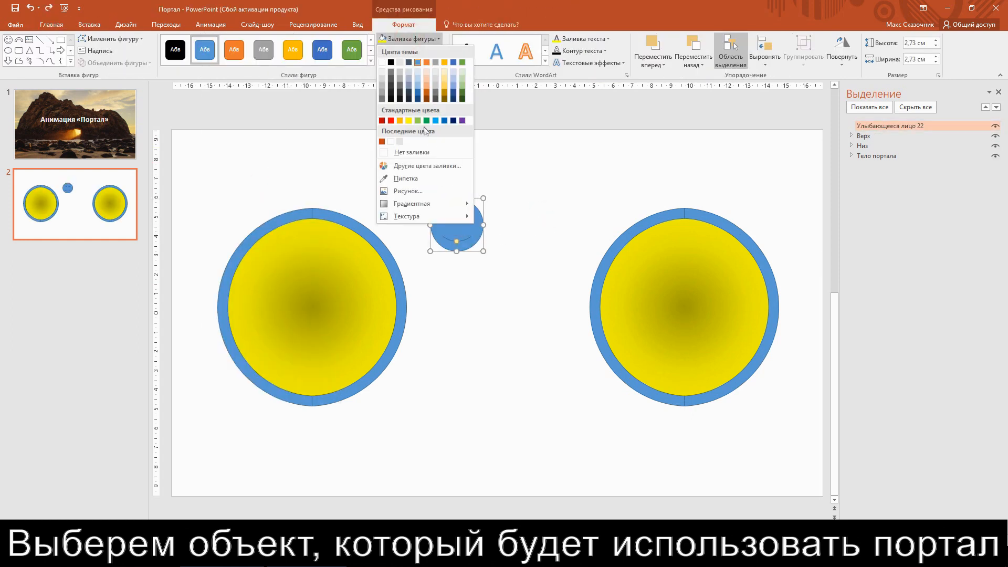
left_click(426, 81)
left_click(523, 174)
Step: Move the smiley face onto the left portal's left edge and place it between Верх and Низ in the layer order
left_click_drag(480, 218, 248, 300)
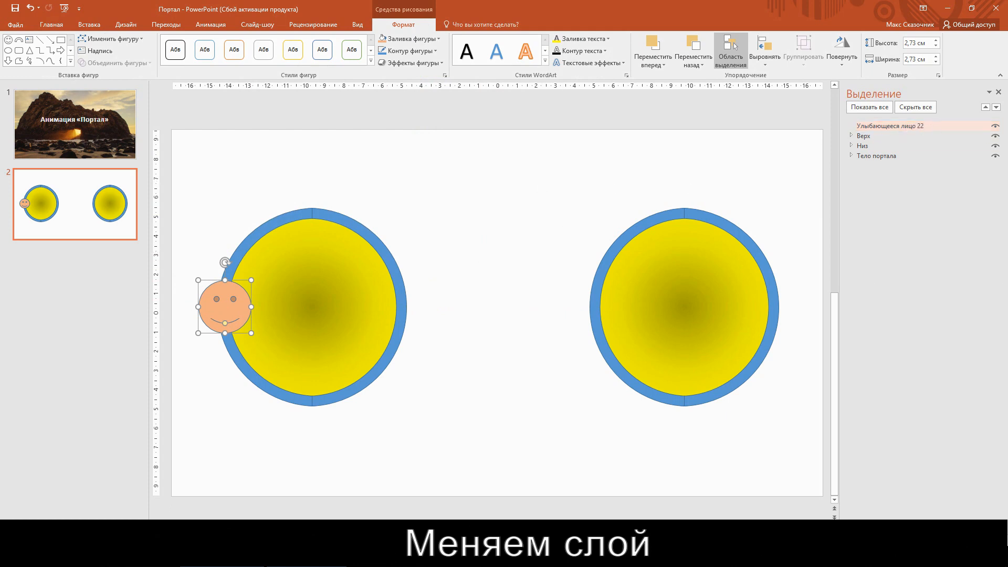
left_click(995, 107)
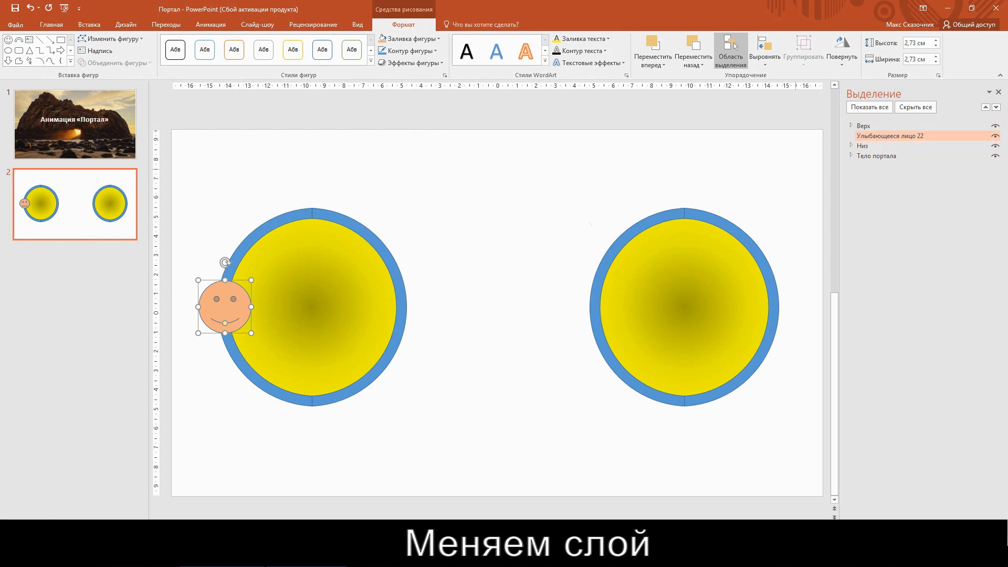
left_click(575, 220)
mouse_move(227, 309)
left_mouse_down()
mouse_move(213, 308)
mouse_move(777, 302)
mouse_move(226, 309)
left_mouse_up()
left_click(418, 192)
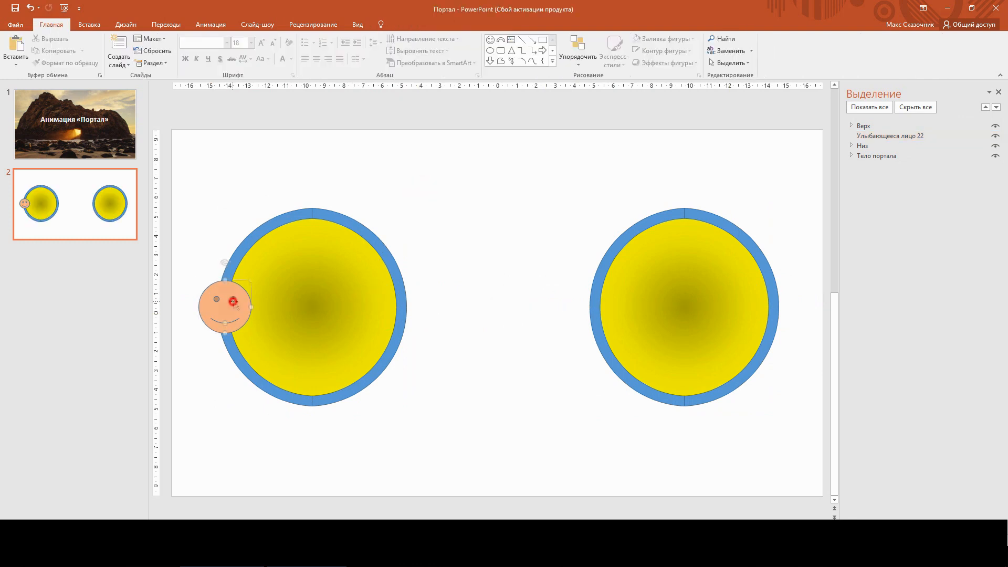
Step: Add a Линии motion path animation to the smiley face
left_click(233, 300)
left_click(211, 24)
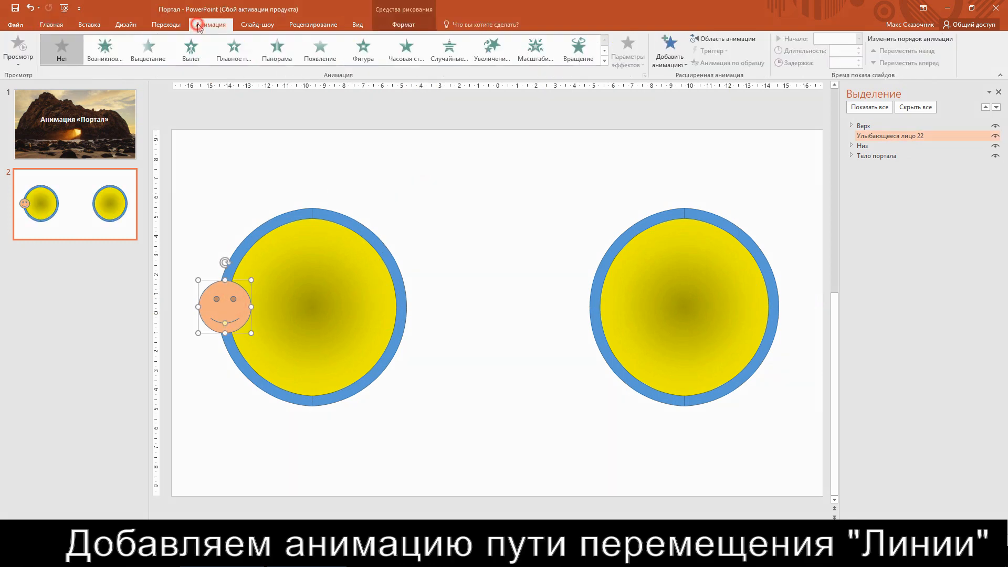
left_click(670, 67)
left_click(681, 426)
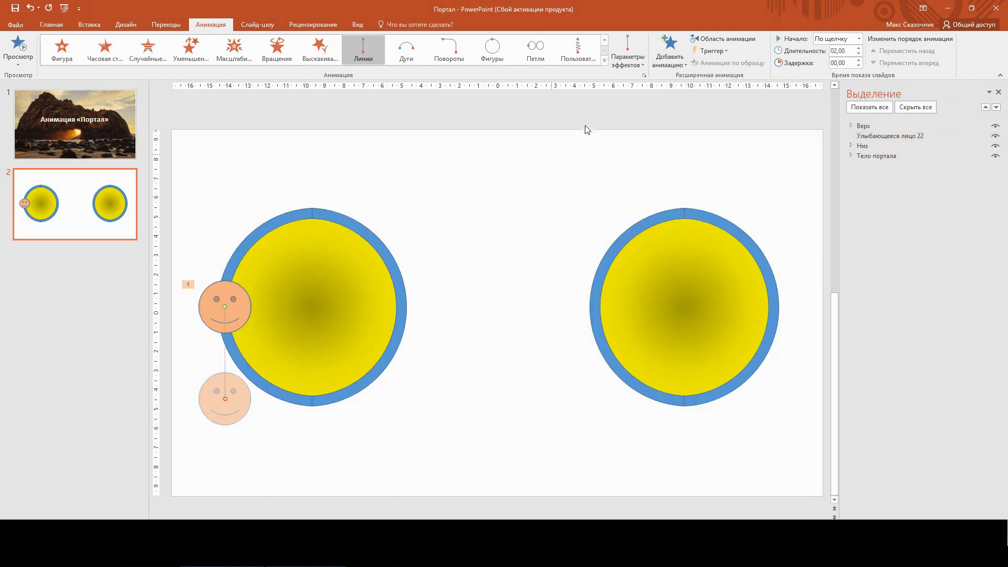
Step: Set the motion path's direction to Вправо and extend its end point to the right portal's right edge
left_click(621, 65)
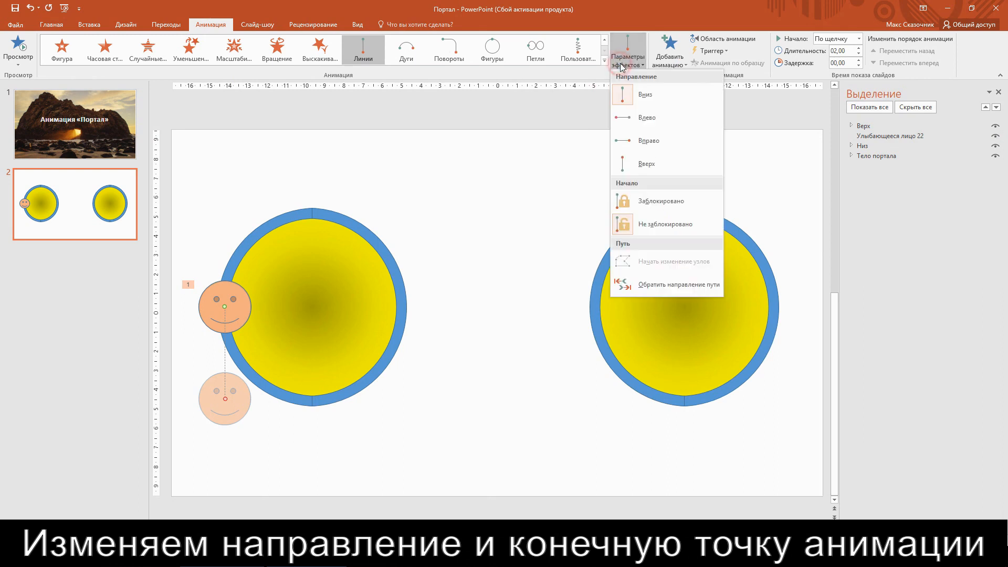
left_click(650, 141)
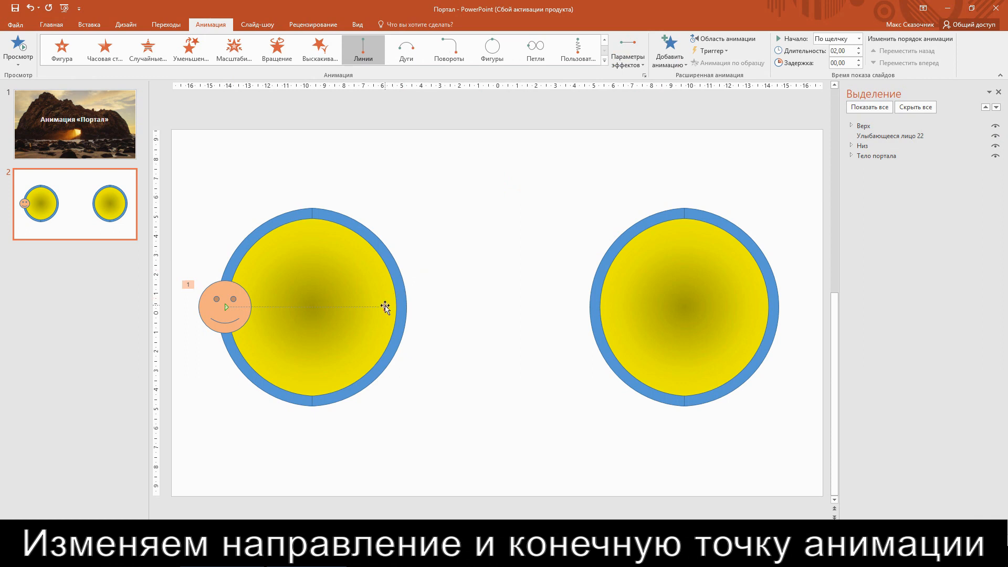
left_click(385, 307)
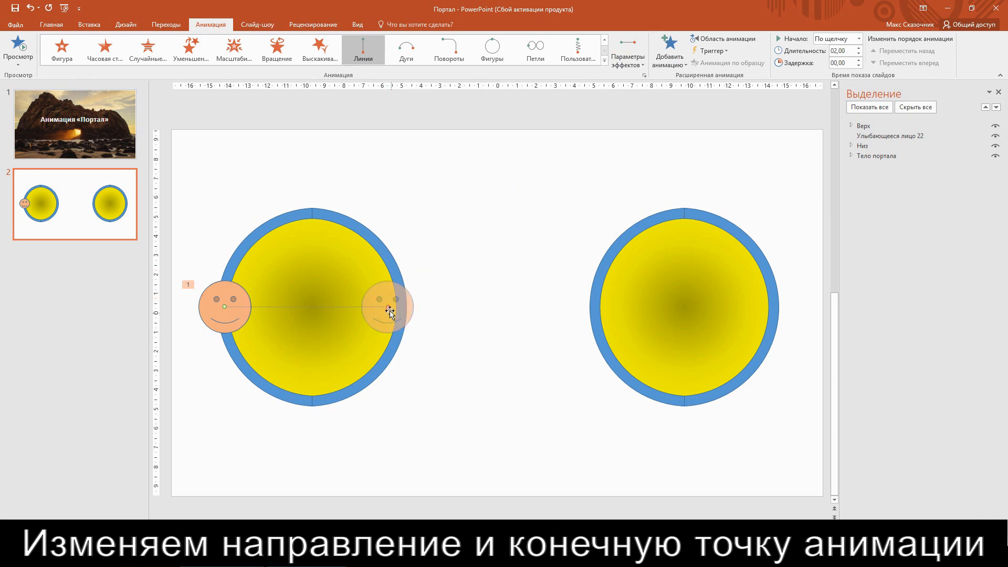
left_click_drag(389, 308, 778, 304)
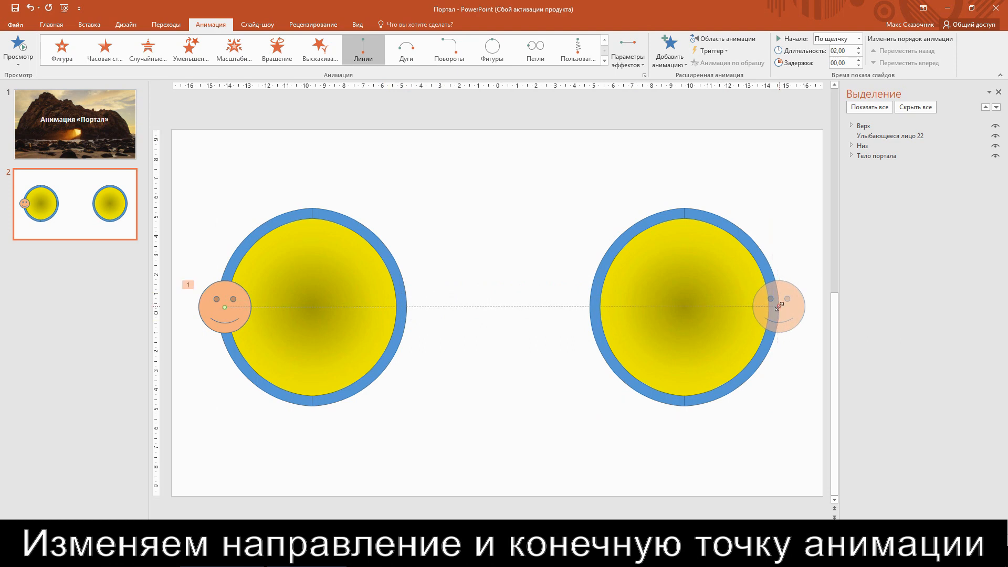
left_click(518, 389)
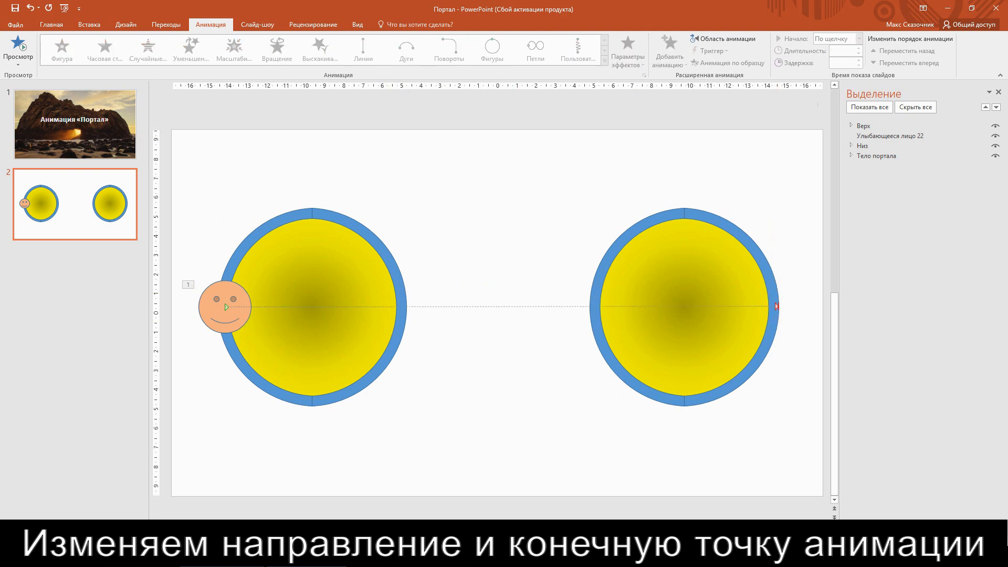
Step: Show the list of the slide's animations and preview the smiley face's motion
left_click(727, 38)
left_click(741, 111)
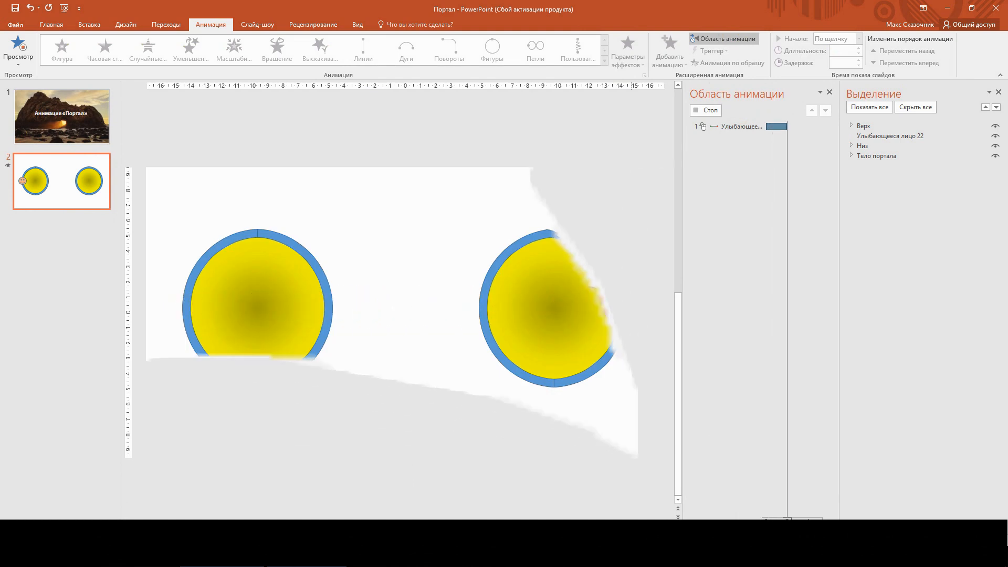
Step: Set the smiley face's motion path to a 5-second duration and repetition До окончания слайда
left_click(632, 164)
left_click(732, 127)
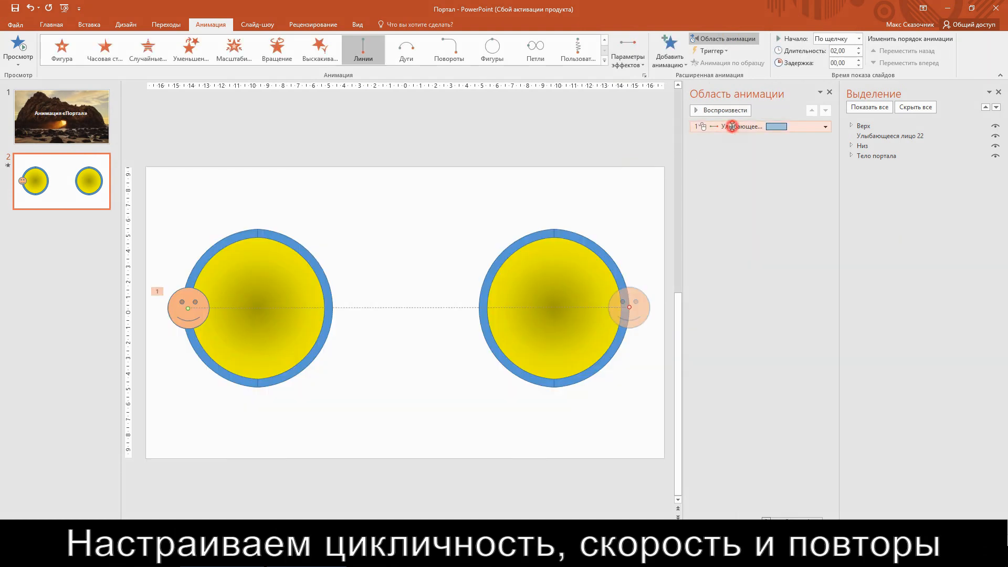
right_click(732, 127)
left_click(738, 177)
left_click(432, 280)
left_click(427, 196)
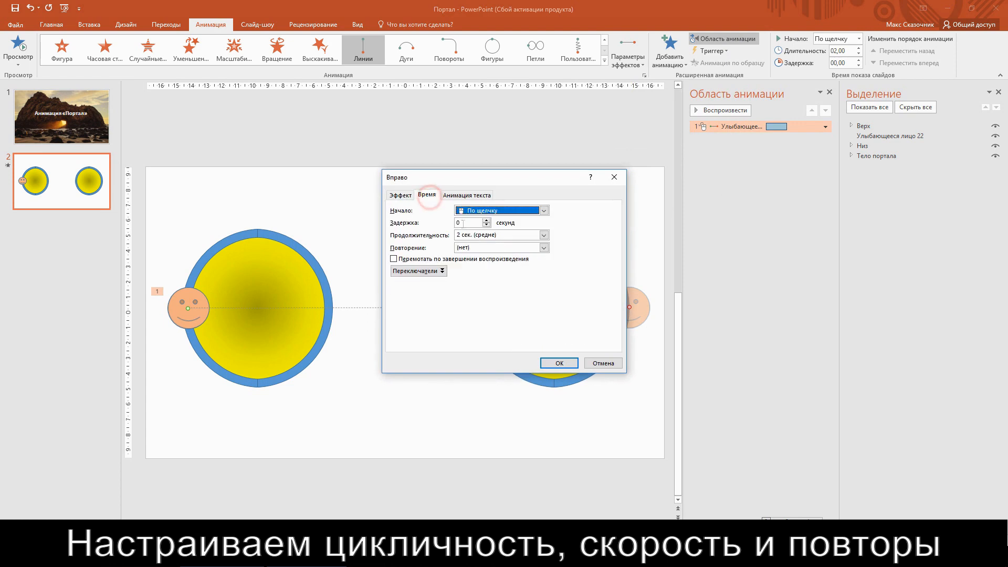
left_click(551, 249)
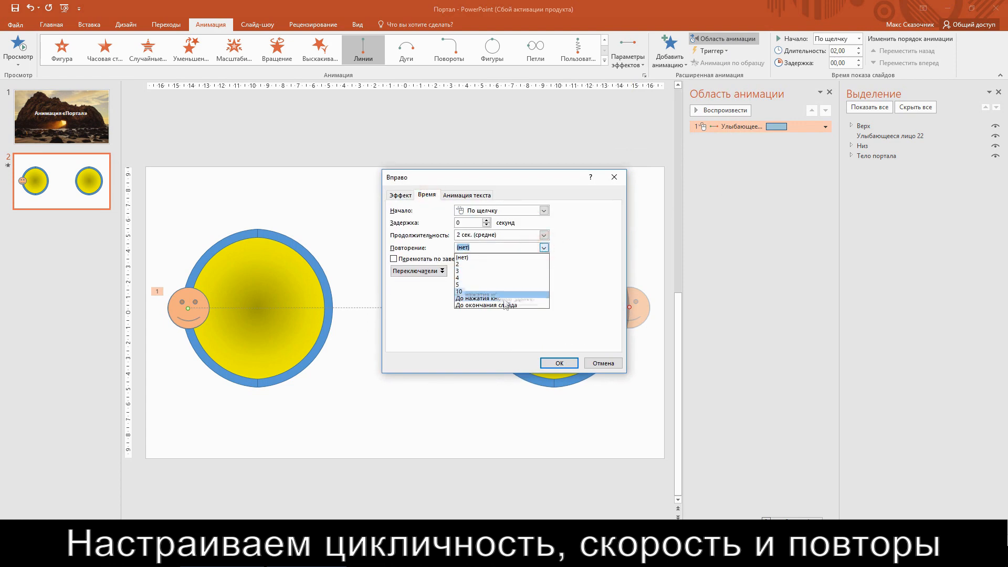
left_click(494, 302)
left_click(545, 235)
left_click(537, 247)
left_click(553, 362)
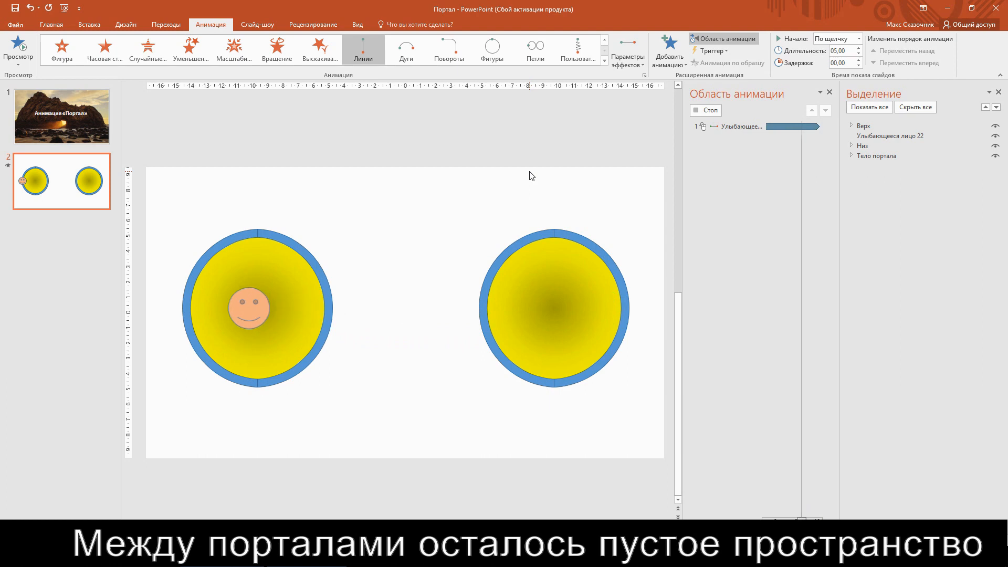
left_click(516, 179)
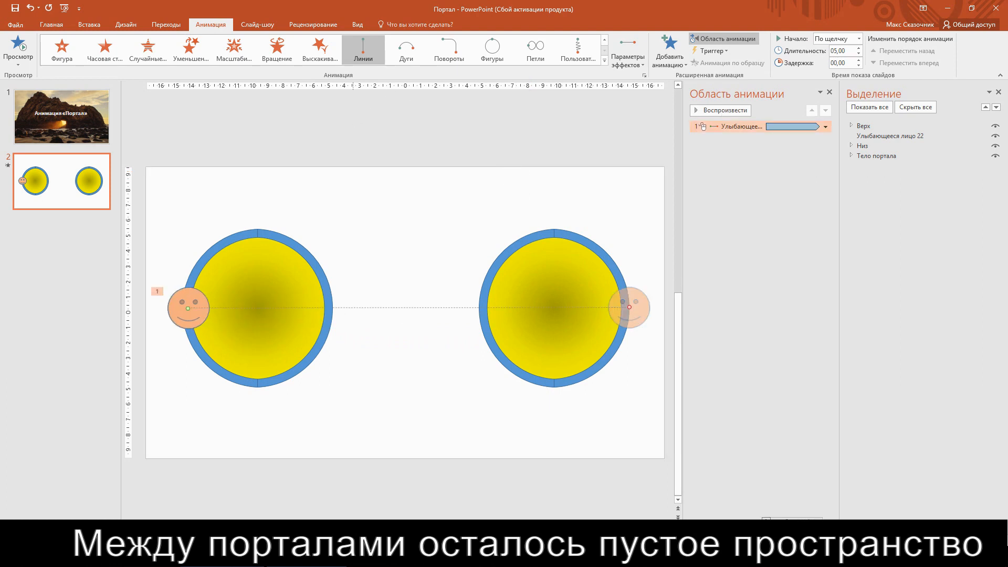
Step: Draw a trapezoid about 11.43 cm wide and 5.27 cm high across the lower gap between the two portals
left_click(88, 25)
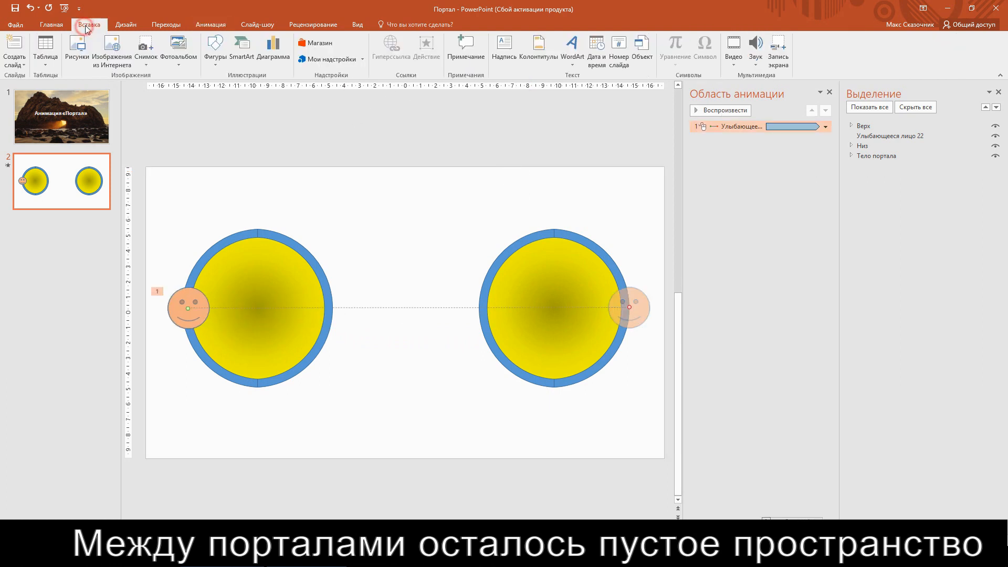
left_click(220, 68)
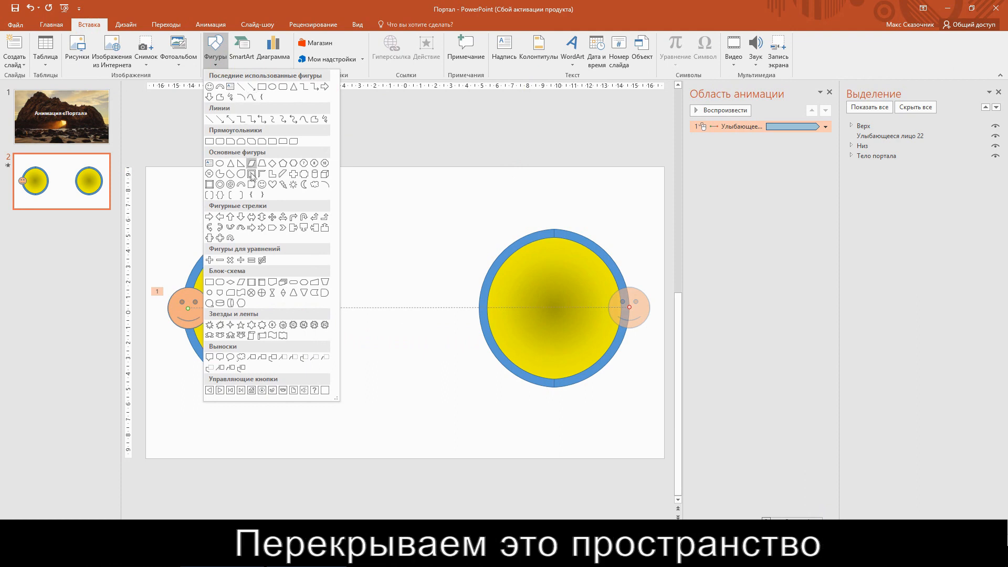
left_click(261, 163)
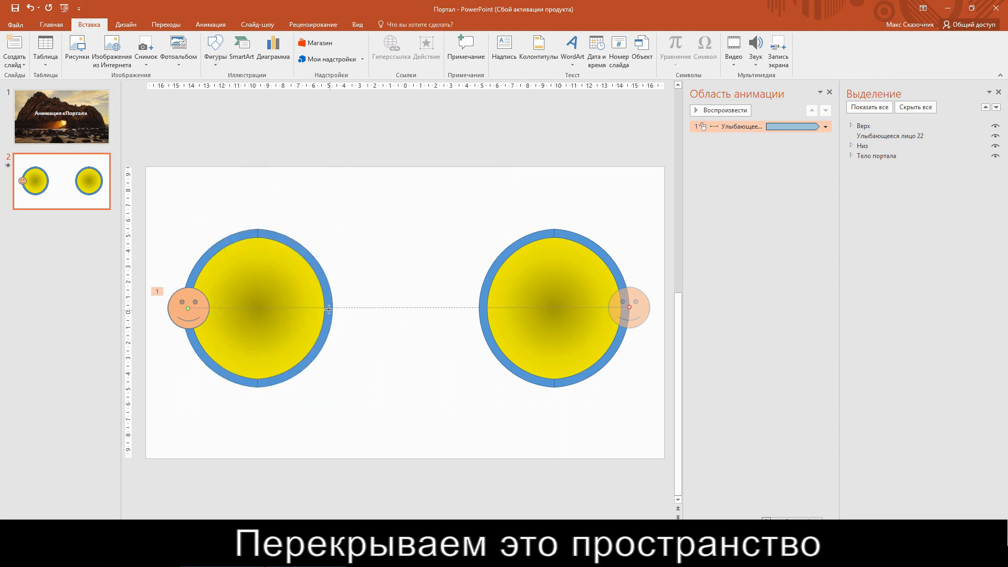
left_click_drag(328, 307, 501, 387)
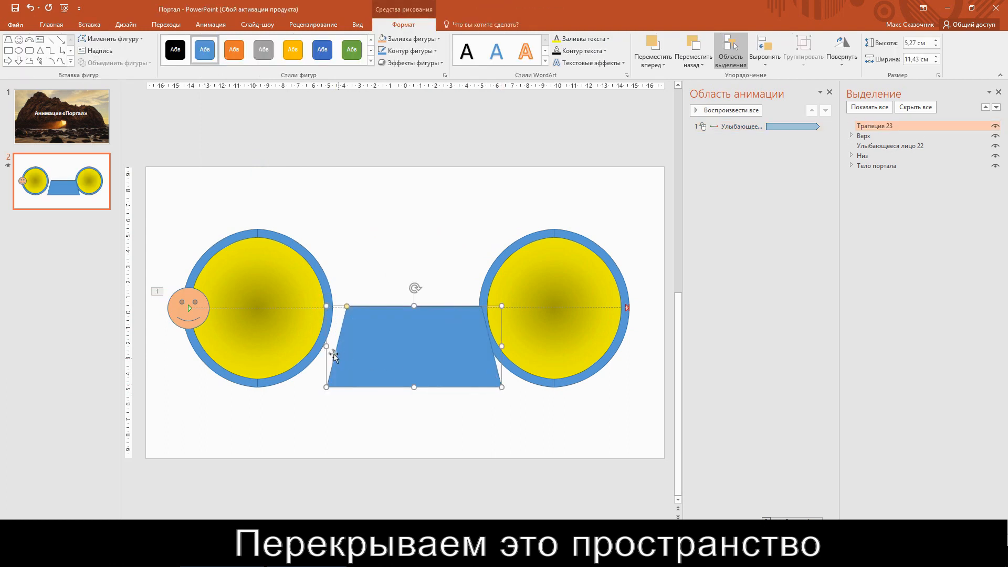
Step: Widen the trapezoid to about 13.52 cm and adjust its slant so its sides meet the portal rings
left_click_drag(324, 348, 307, 347)
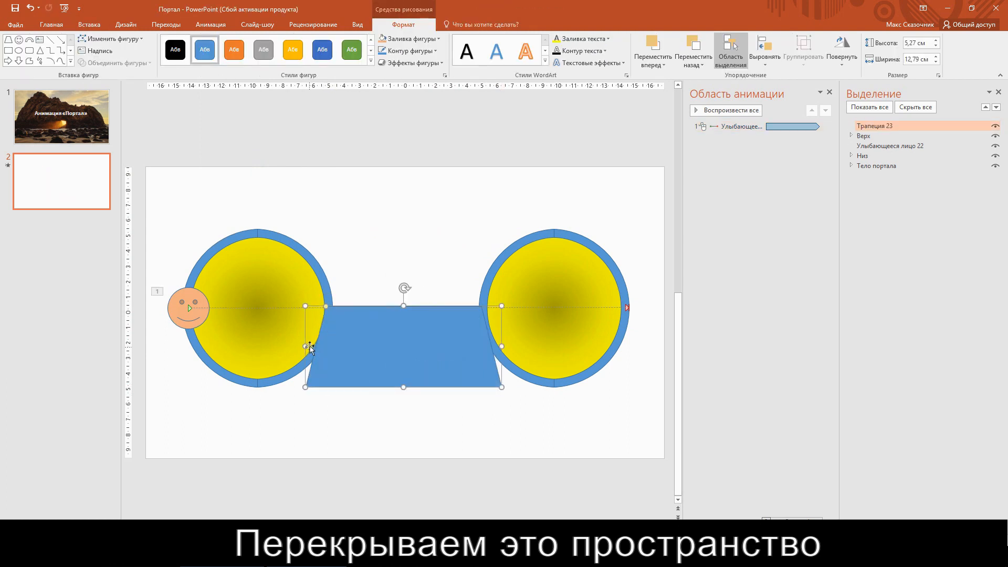
left_click_drag(326, 307, 334, 307)
left_click_drag(306, 348, 300, 348)
left_click_drag(502, 347, 508, 348)
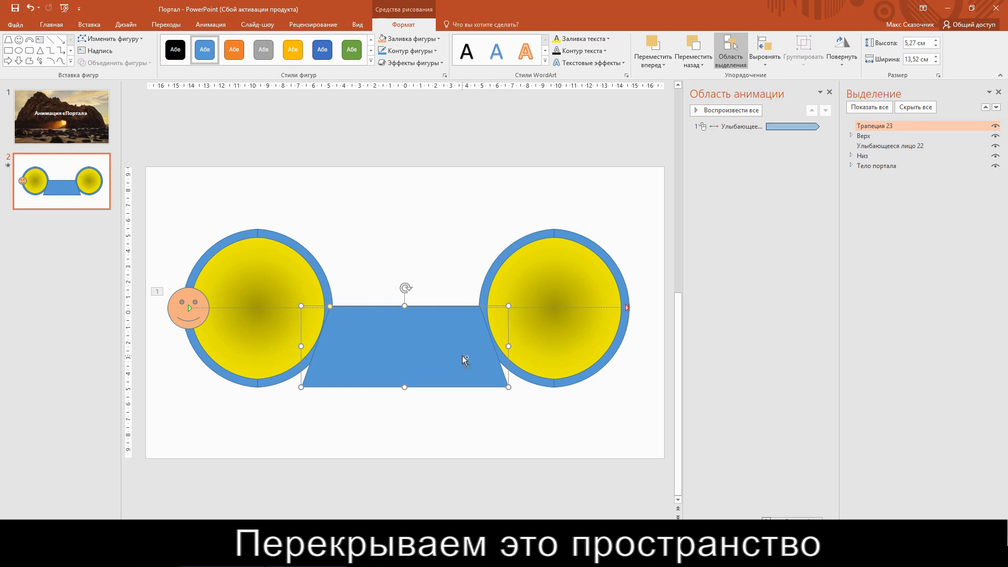
Step: Duplicate the trapezoid, flip the copy vertically and place it directly above the original to cover the upper gap
key("ctrl+c")
key("ctrl+v")
left_click_drag(447, 361, 446, 220)
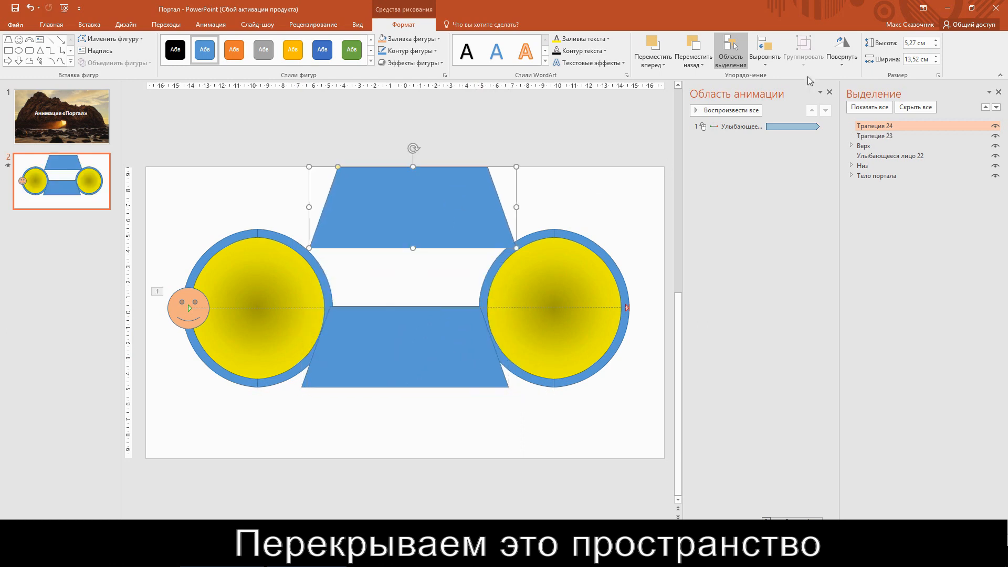
left_click(841, 50)
left_click(859, 101)
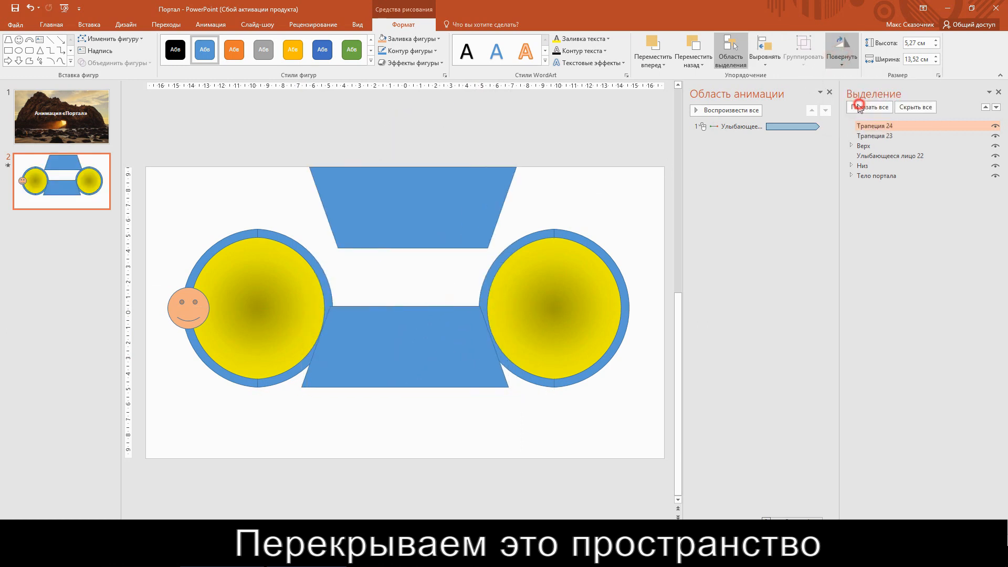
left_click_drag(472, 201, 471, 256)
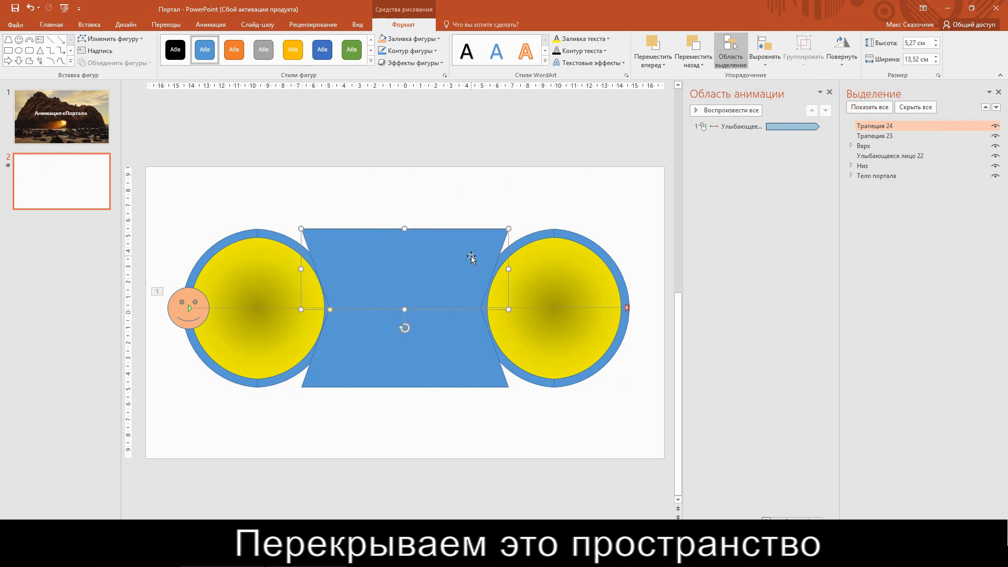
Step: Group the two trapezoids and name the group Перекрытие
left_click(454, 374, "shift")
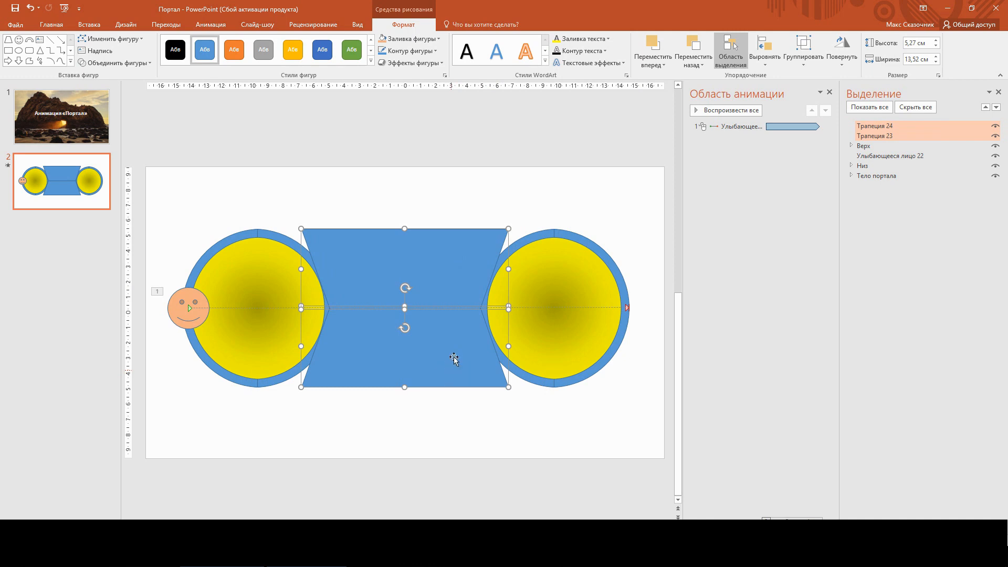
left_click(803, 53)
left_click(829, 78)
left_click(881, 128)
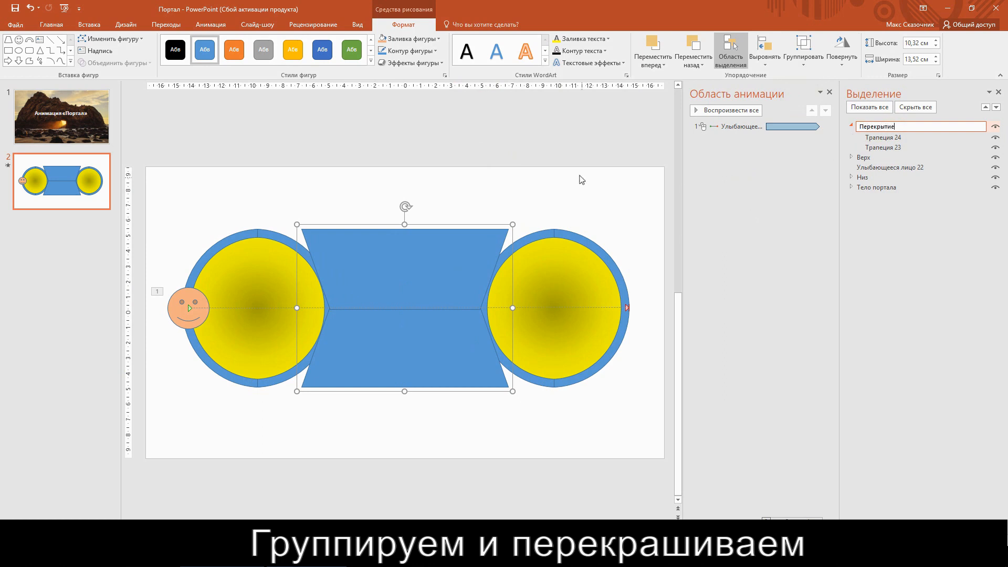
left_click(579, 151)
Step: Place the Перекрытие group between Верх and the smiley face in the layer order
left_click(853, 126)
left_click_drag(892, 126, 892, 142)
left_click(615, 151)
Step: Recolour the Перекрытие group's fill and outline white to blend with the slide background
left_click(432, 273)
left_click(415, 39)
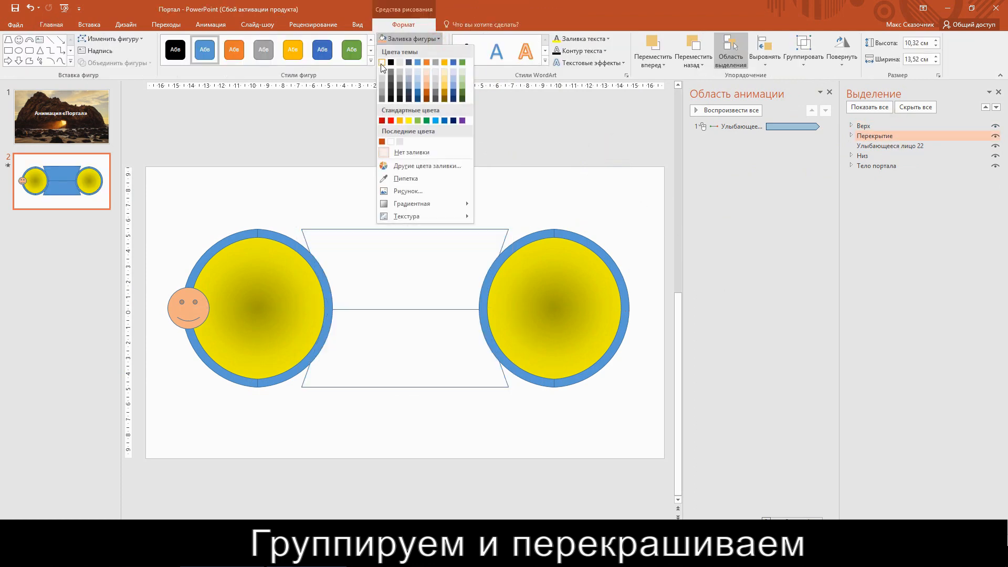
left_click(412, 164)
left_click(402, 51)
left_click(411, 165)
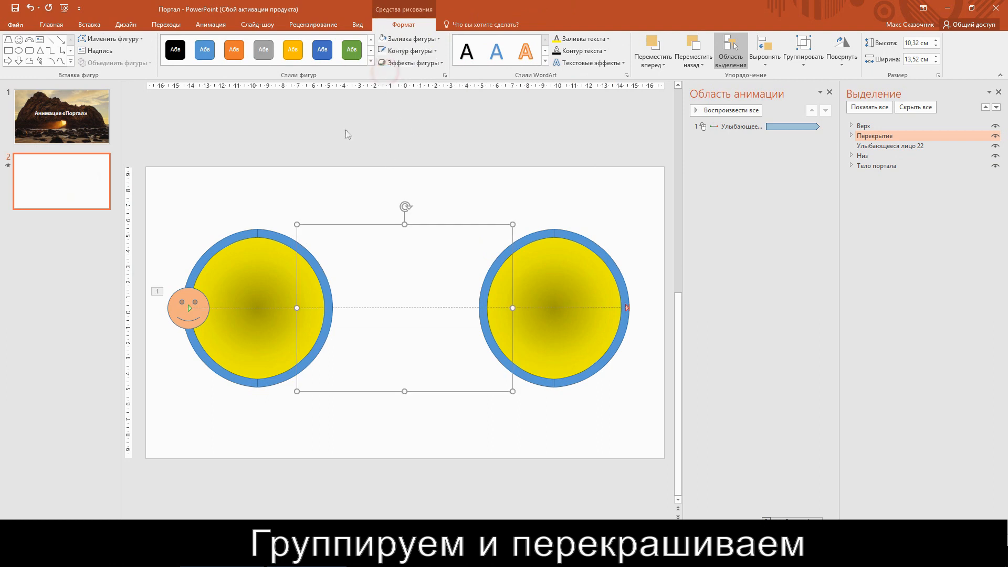
left_click(328, 137)
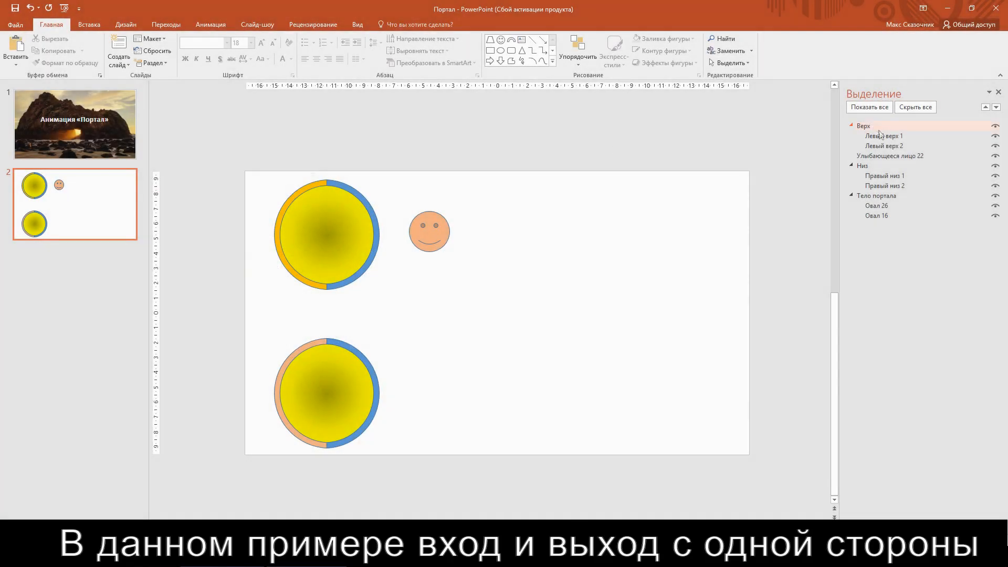
Step: Examine the second example's layer order by selecting the parts of Верх, Низ and Тело портала, and the smiley face
left_click(886, 136)
left_click(888, 146, "ctrl")
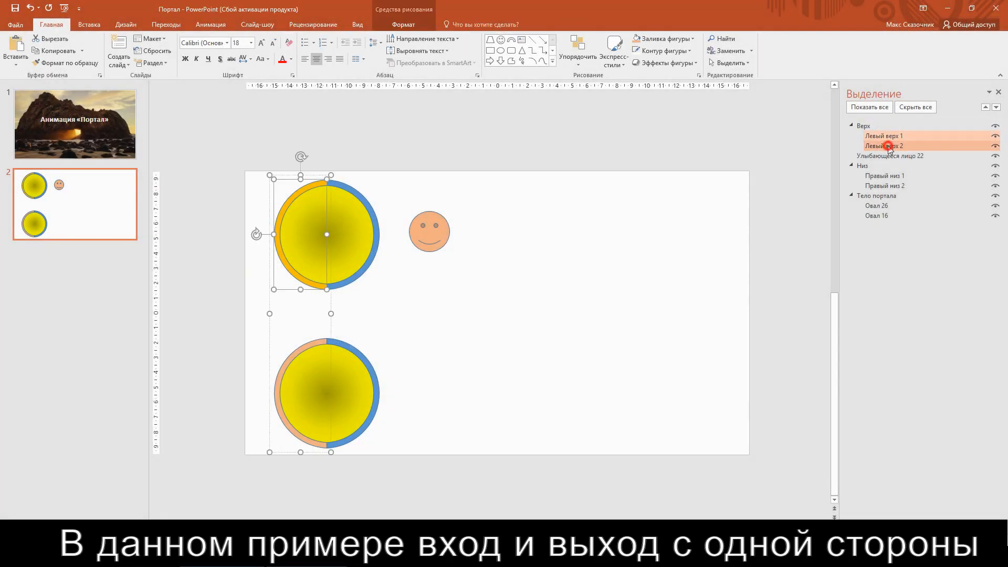
left_click(885, 175)
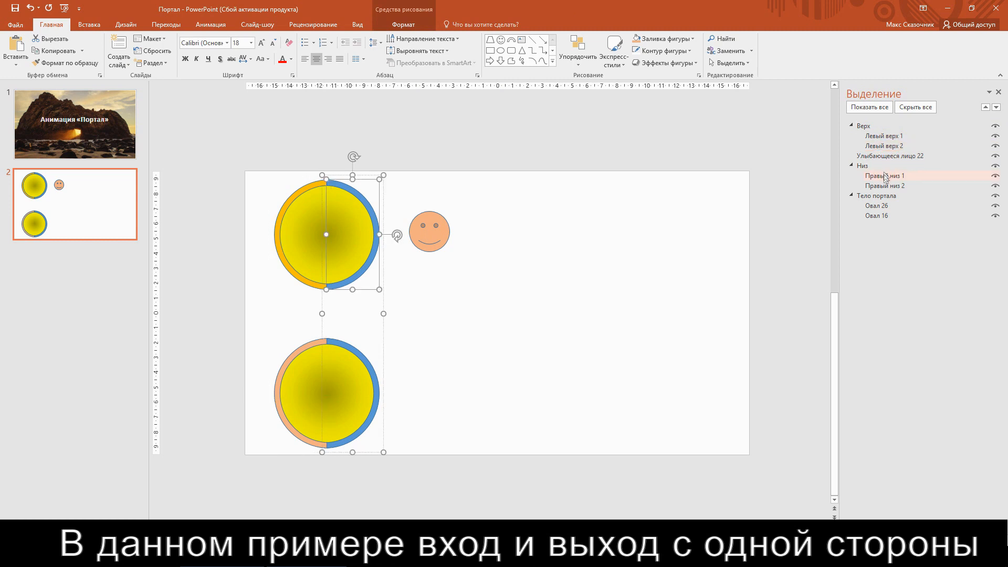
left_click(884, 186)
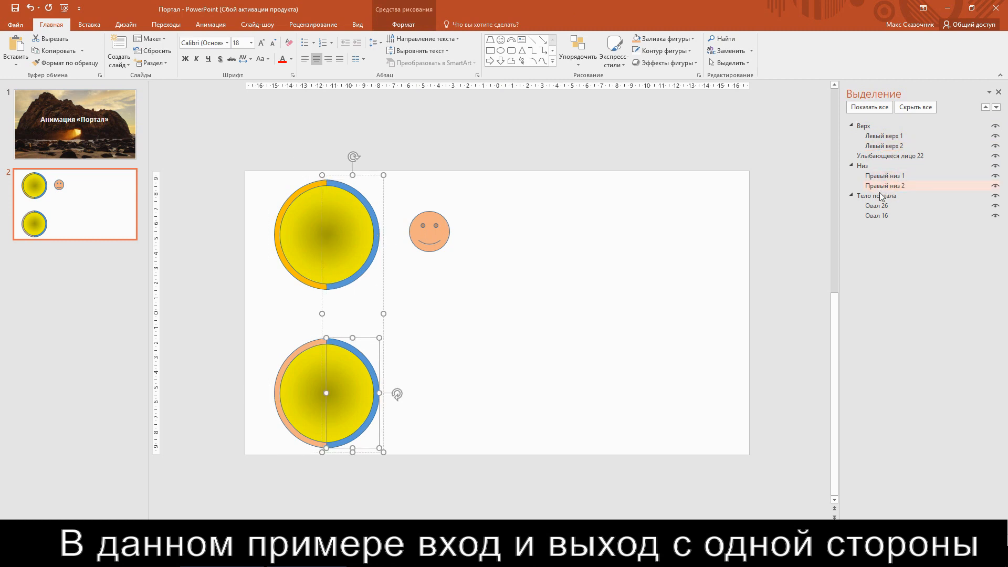
left_click(876, 206)
left_click(880, 216, "ctrl")
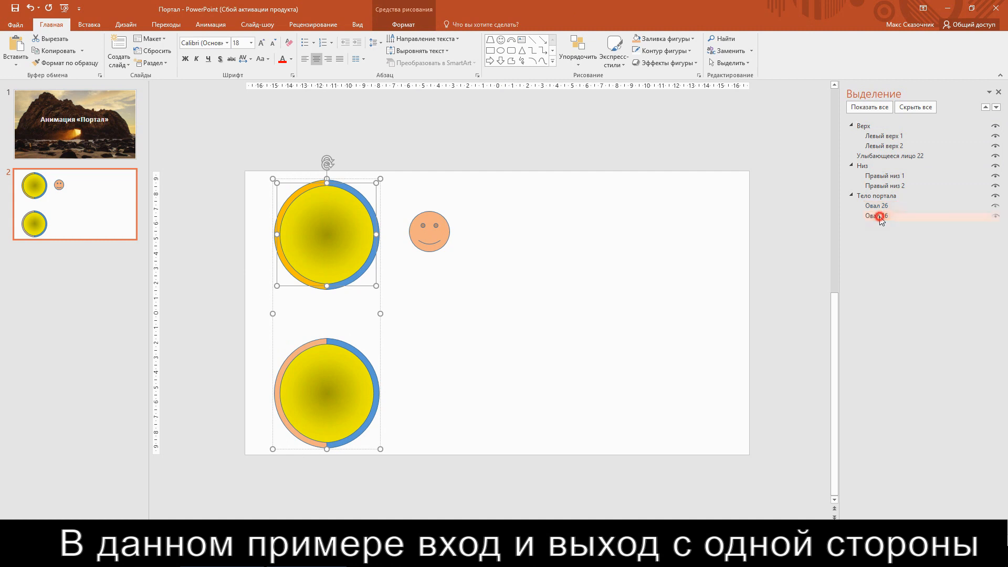
left_click(882, 156)
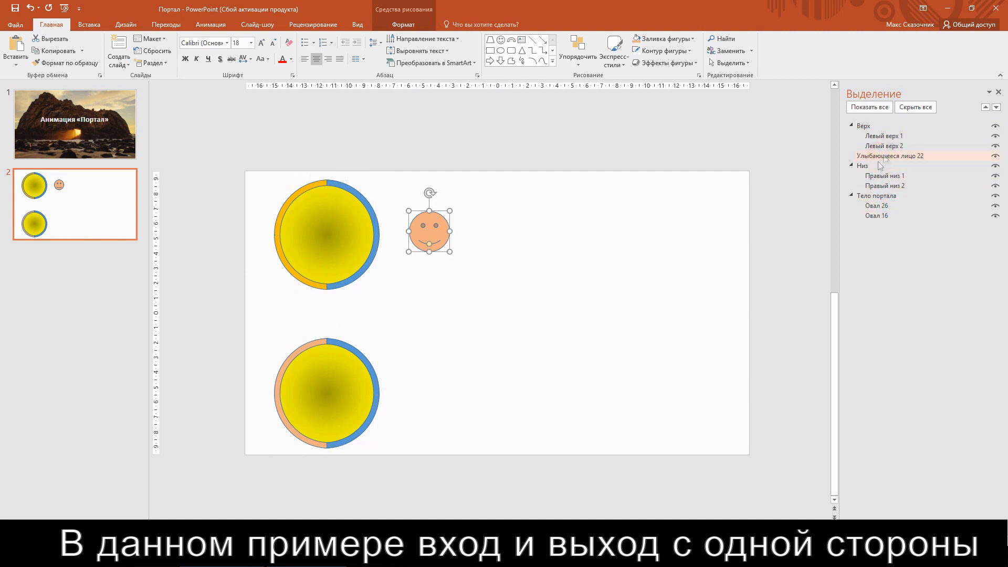